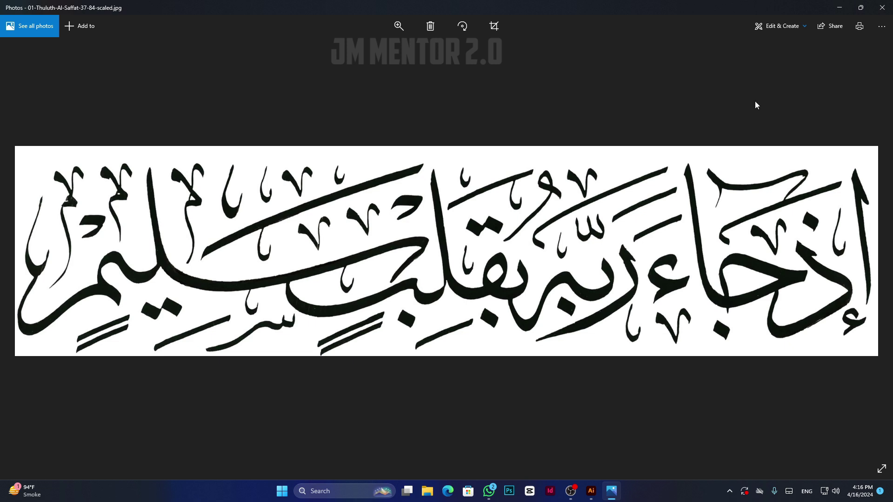
- Switch to Illustrator and create a new 1920 x 1080 px document from the Web-Large preset
{"action": "left_click", "coordinate": [838, 7]}
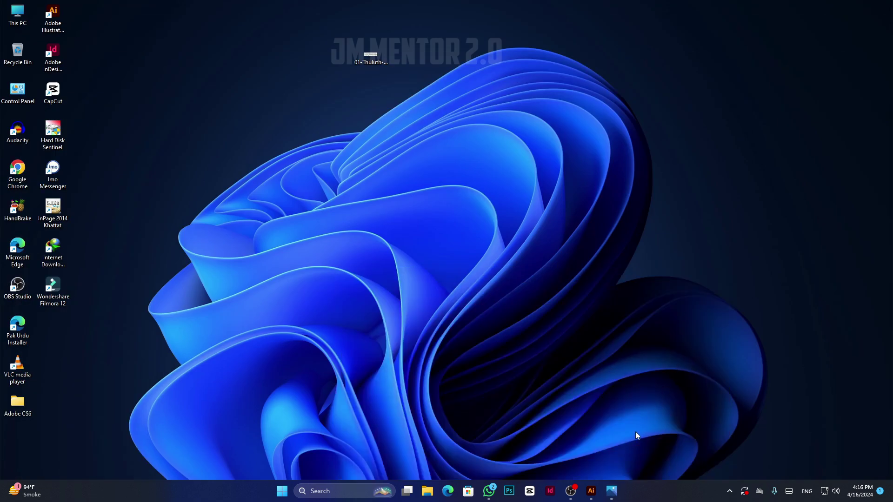
{"action": "left_click", "coordinate": [596, 490]}
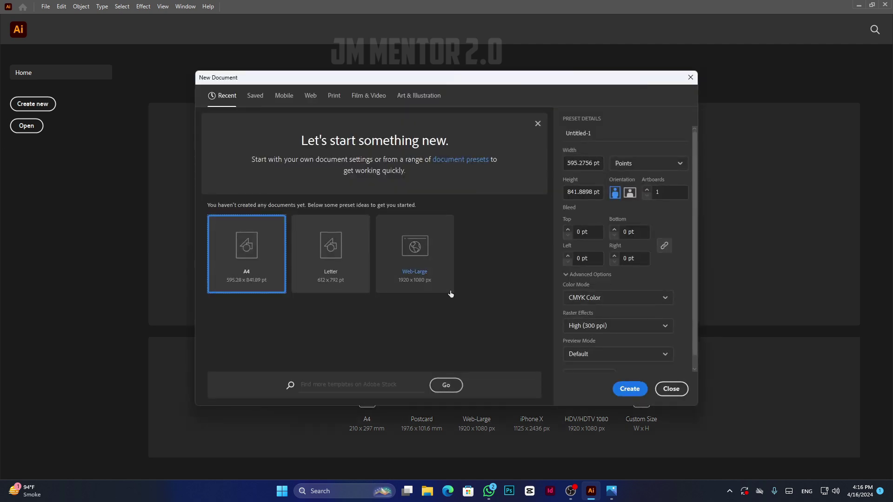
{"action": "left_click", "coordinate": [417, 249]}
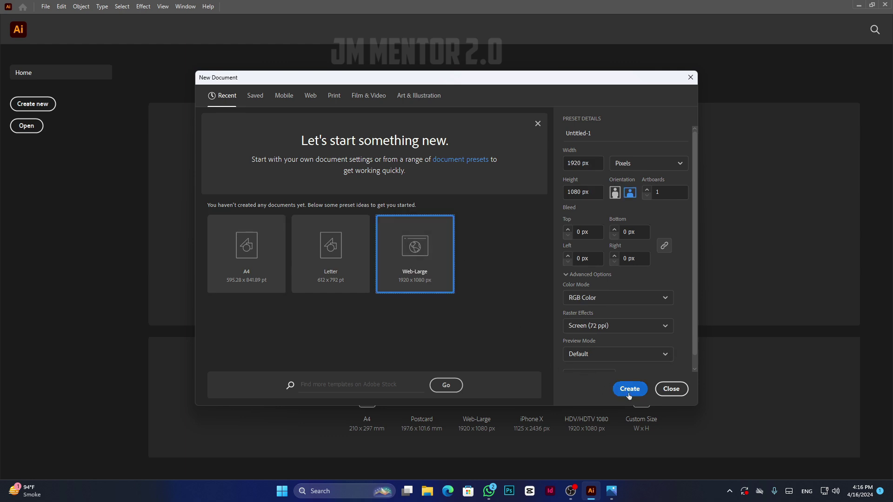
{"action": "left_click", "coordinate": [630, 389]}
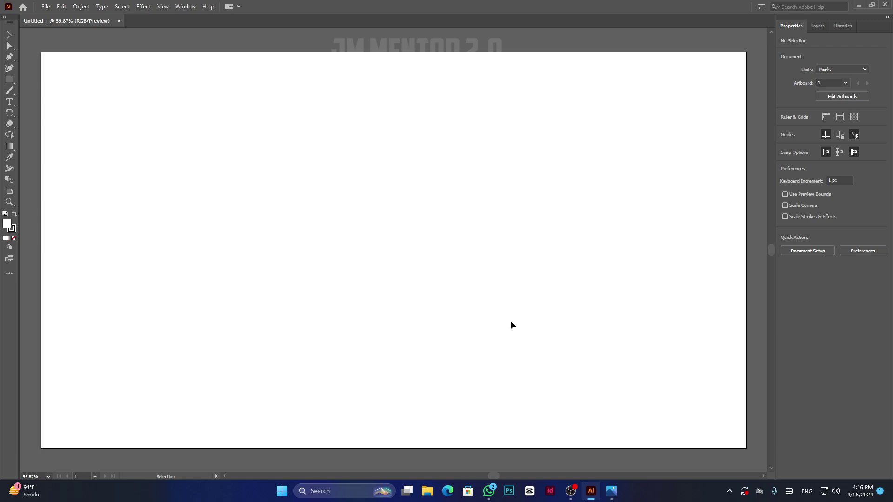
- Place the calligraphy image 01-Thuluth-Al-Saffat-37-84-scaled from the Desktop onto the artboard as a linked file
{"action": "key", "text": "alt+Tab"}
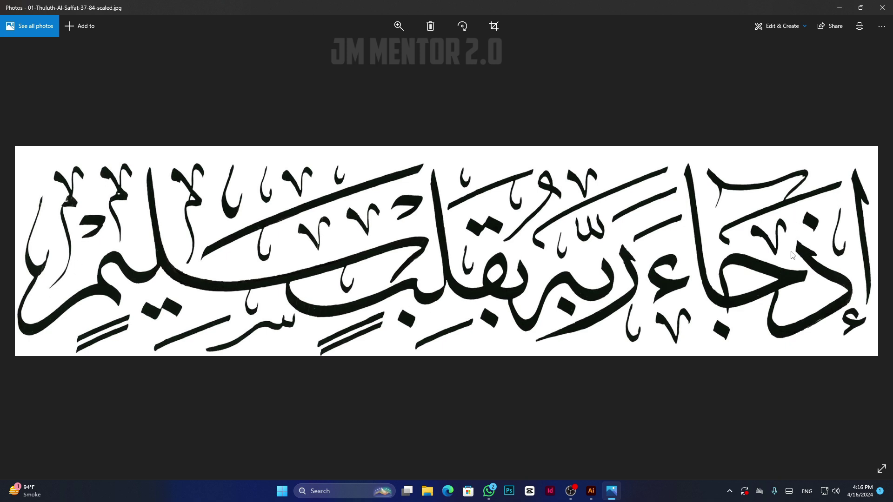
{"action": "left_click", "coordinate": [840, 8]}
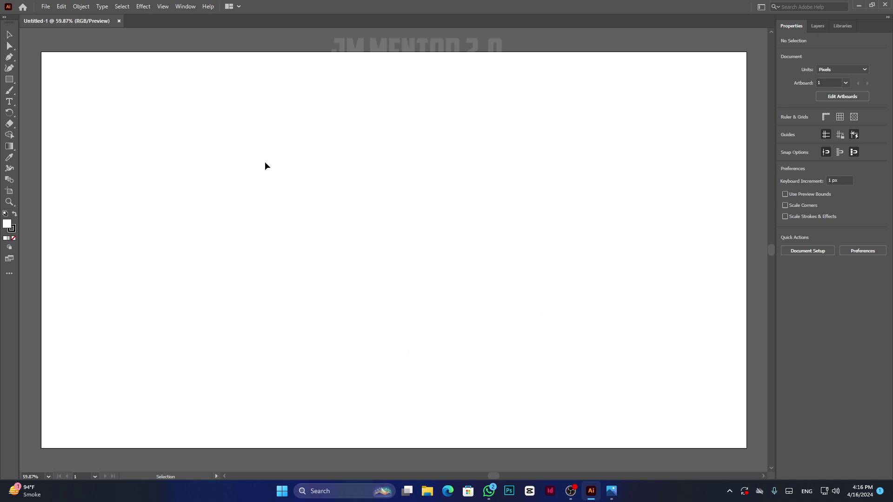
{"action": "left_click", "coordinate": [45, 8]}
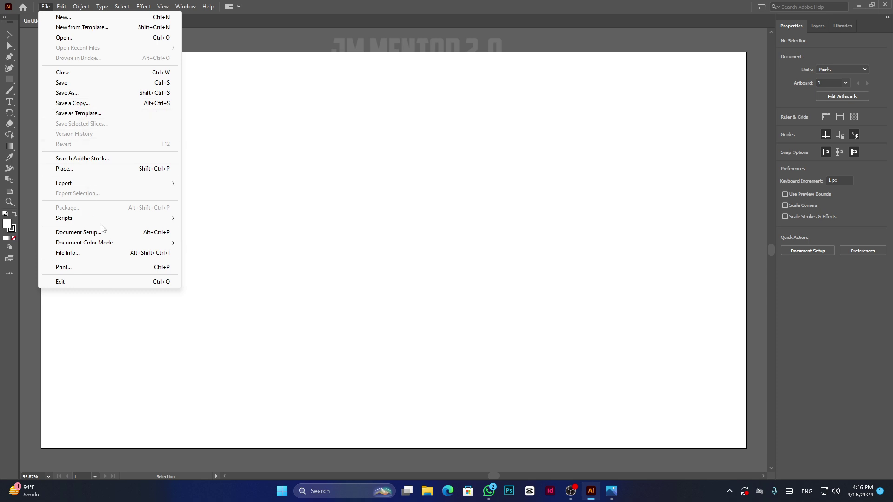
{"action": "left_click", "coordinate": [71, 169]}
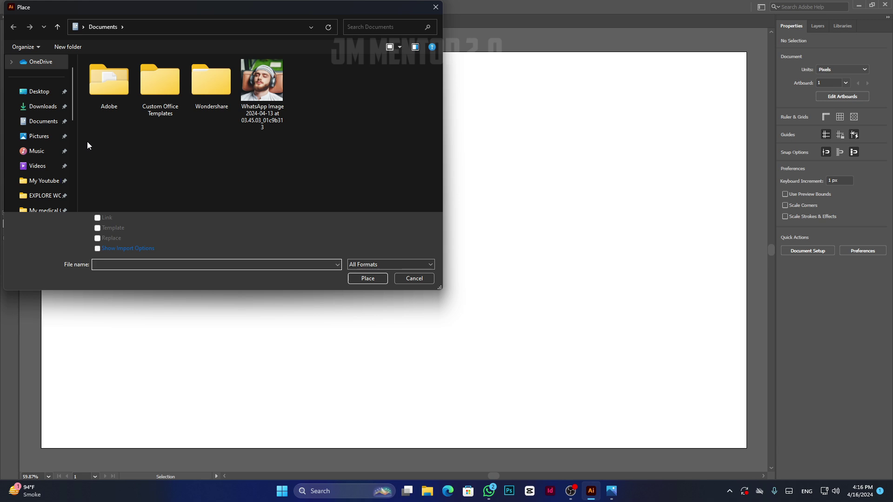
{"action": "left_click", "coordinate": [39, 92]}
{"action": "left_click", "coordinate": [139, 92]}
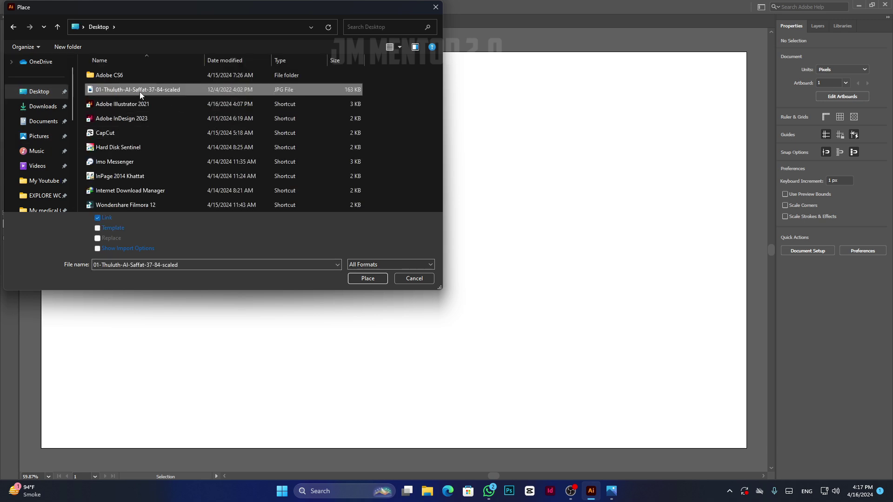
{"action": "left_click", "coordinate": [368, 279]}
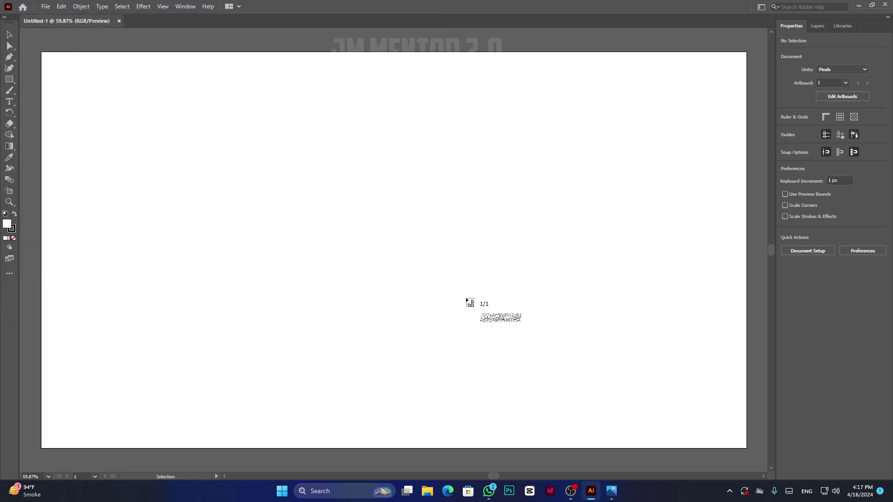
{"action": "left_click", "coordinate": [382, 218]}
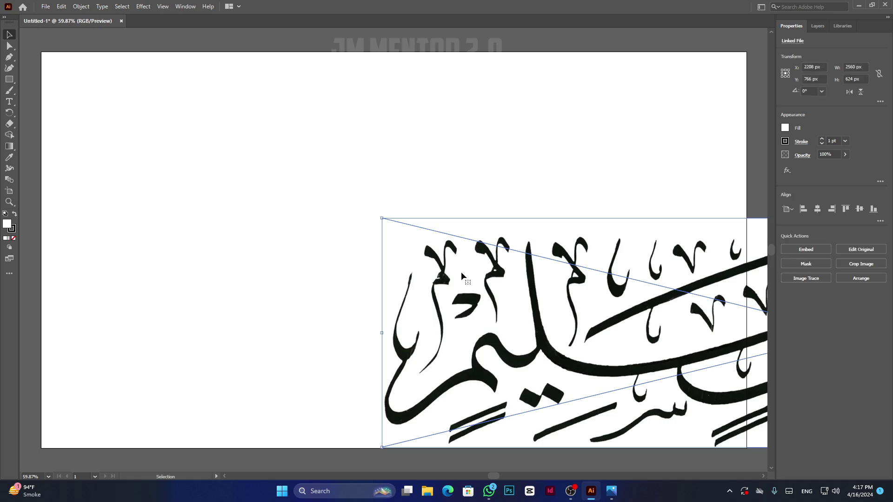
- Move the placed calligraphy image and scale it down to about 1683 x 410 px so it fits inside the artboard
{"action": "left_click_drag", "start_coordinate": [569, 306], "coordinate": [425, 244]}
{"action": "key", "text": "ctrl+minus"}
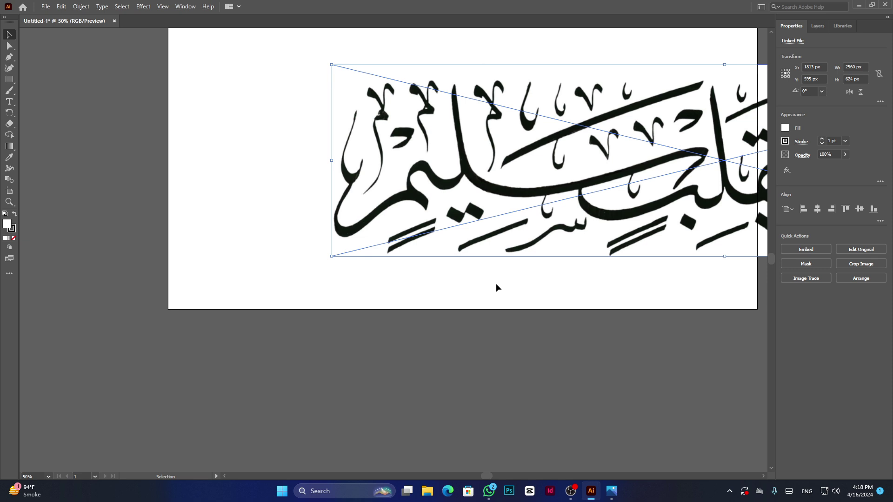
{"action": "scroll", "coordinate": [495, 285], "scroll_direction": "down", "scroll_amount": 3}
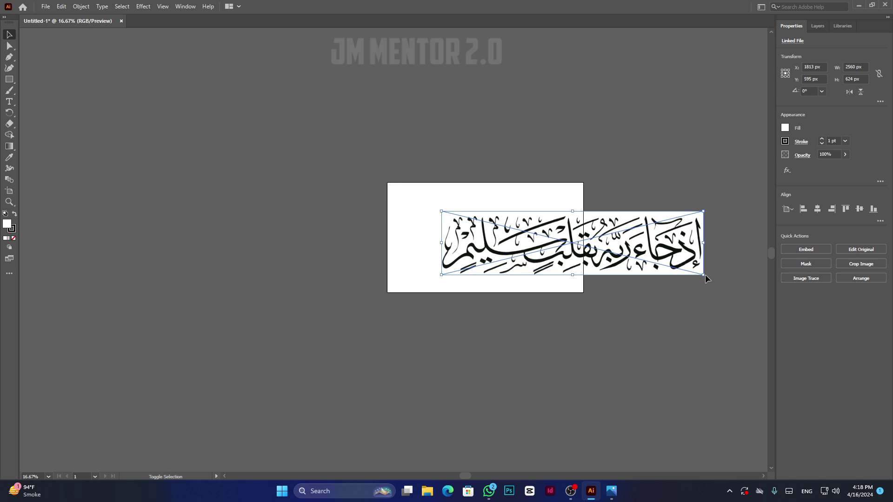
{"action": "left_click_drag", "start_coordinate": [705, 278], "coordinate": [576, 251]}
{"action": "left_click_drag", "start_coordinate": [439, 245], "coordinate": [403, 254]}
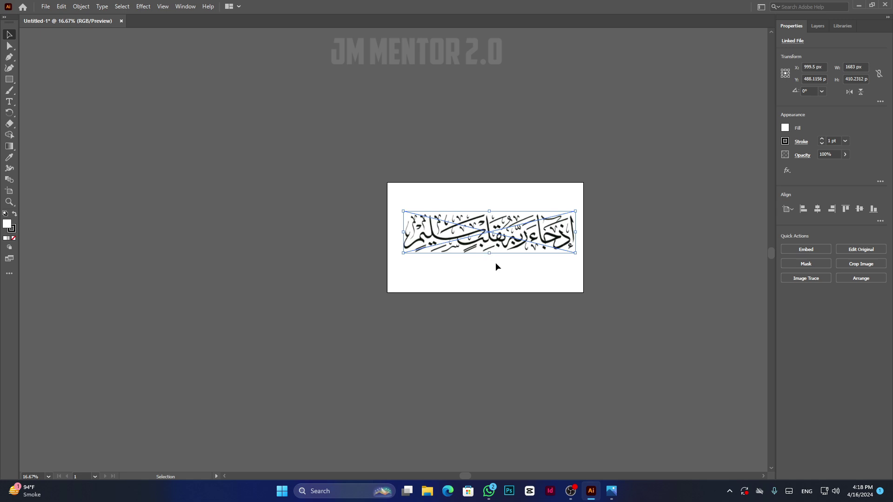
{"action": "left_click_drag", "start_coordinate": [489, 253], "coordinate": [489, 239]}
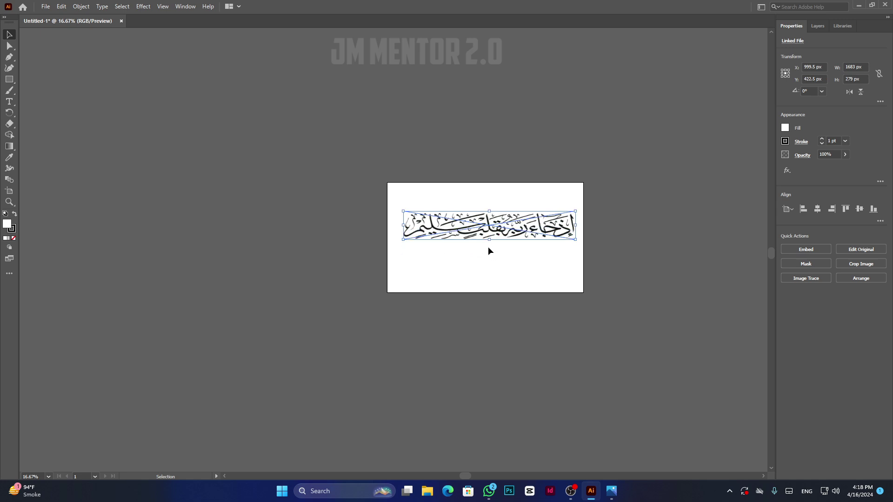
{"action": "left_click_drag", "start_coordinate": [402, 233], "coordinate": [427, 235]}
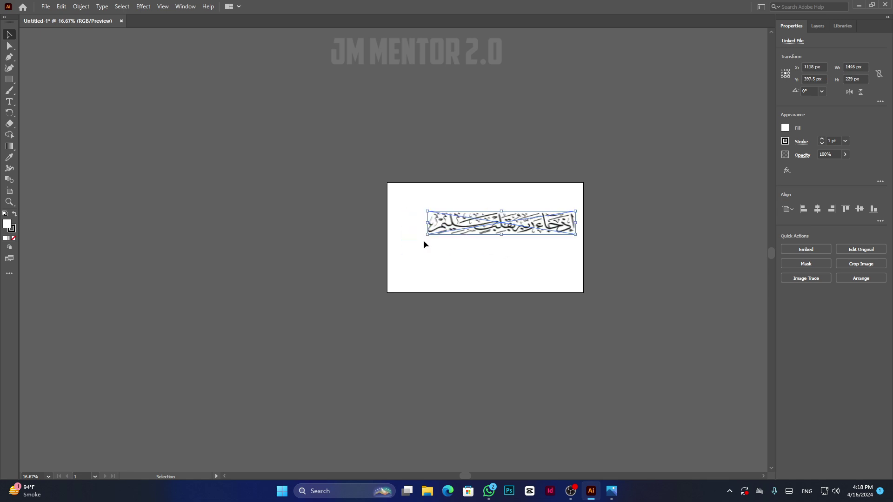
{"action": "key", "text": "ctrl+z"}
{"action": "key", "text": "ctrl+z"}
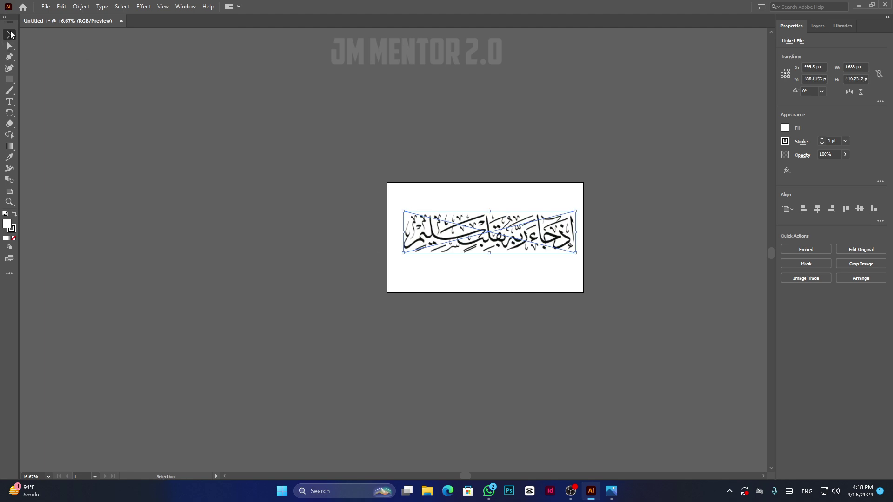
- Apply Image Trace to the calligraphy image with the [Default] preset
{"action": "left_click", "coordinate": [536, 291]}
{"action": "left_click", "coordinate": [516, 247]}
{"action": "left_click", "coordinate": [807, 279]}
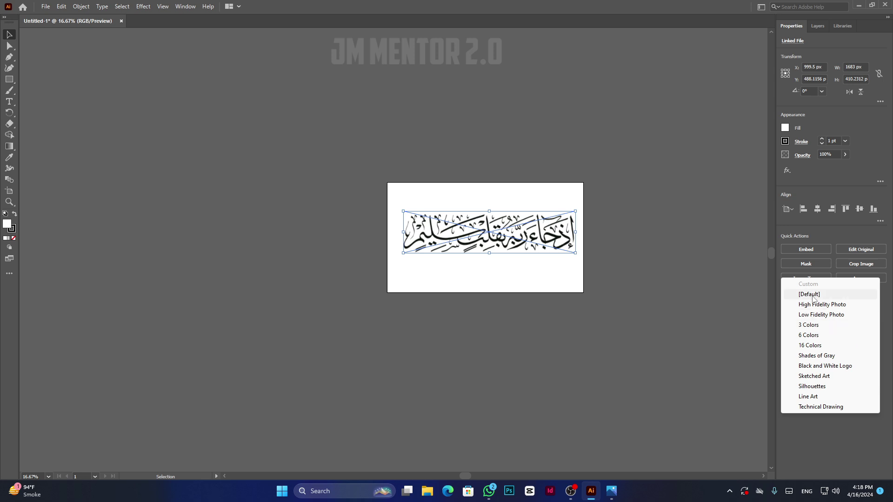
{"action": "left_click", "coordinate": [813, 298]}
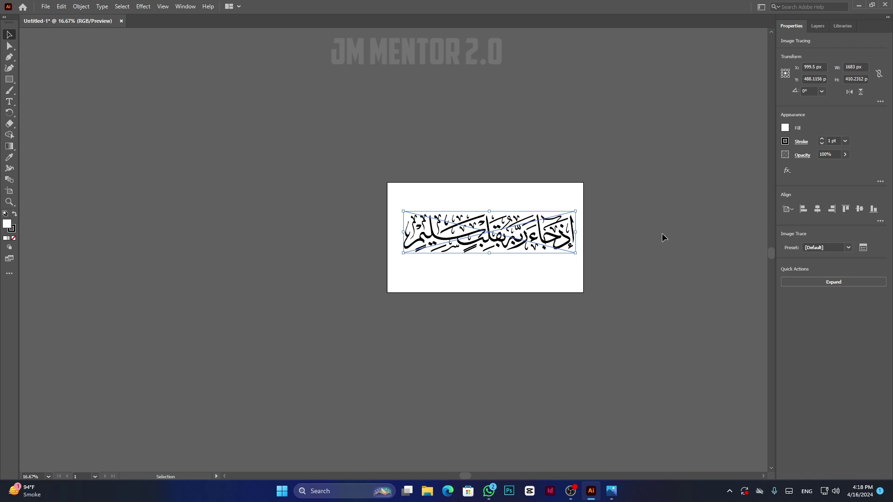
- Expand the traced calligraphy into editable paths and ungroup them
{"action": "scroll", "coordinate": [662, 223], "scroll_direction": "up", "scroll_amount": 3}
{"action": "scroll", "coordinate": [650, 227], "scroll_direction": "down", "scroll_amount": 1}
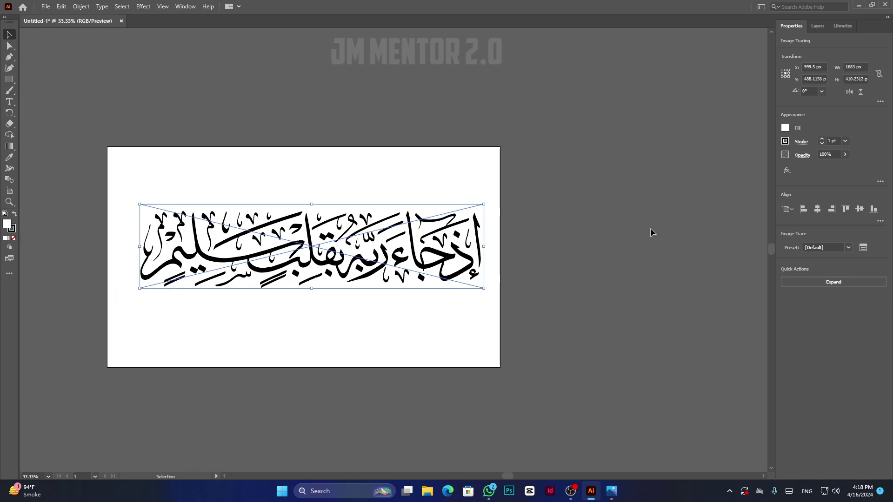
{"action": "scroll", "coordinate": [181, 193], "scroll_direction": "up", "scroll_amount": 1}
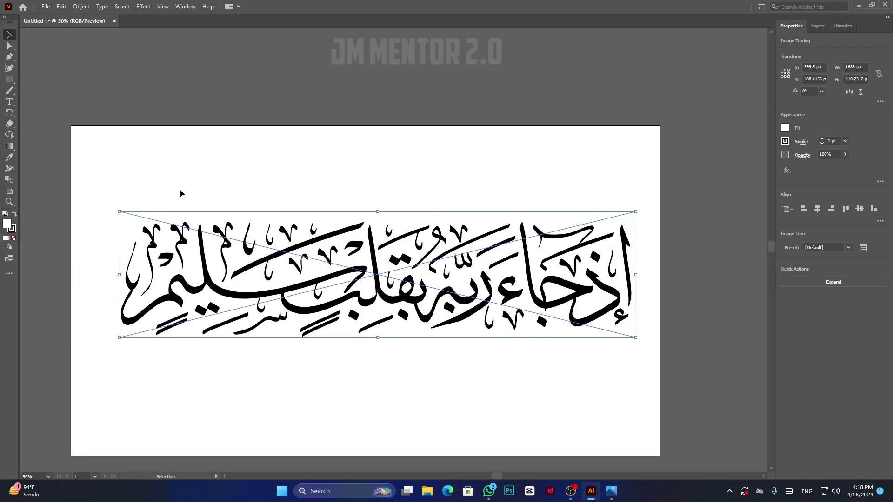
{"action": "left_click", "coordinate": [821, 282]}
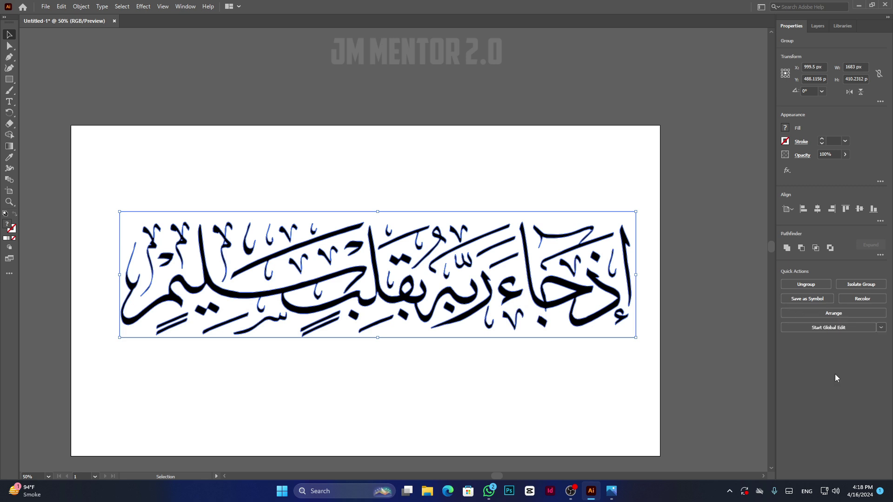
{"action": "left_click", "coordinate": [813, 284]}
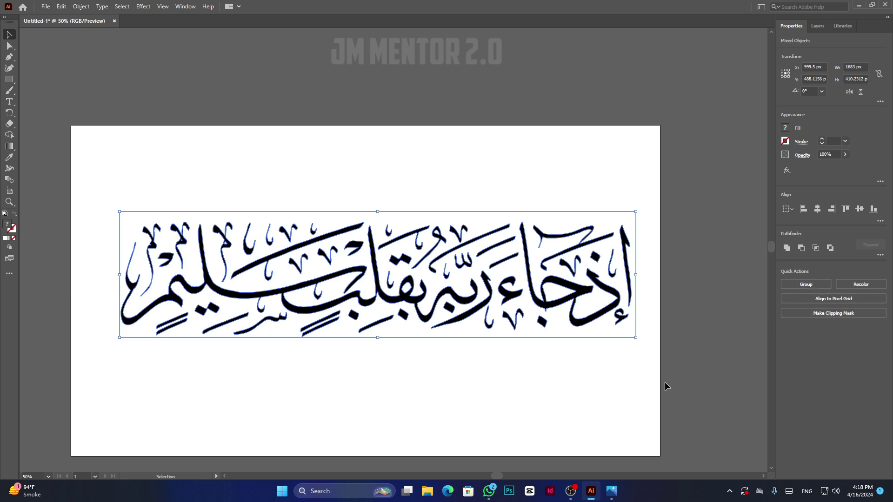
- Delete the white background compound path surrounding the traced calligraphy
{"action": "left_click", "coordinate": [582, 378]}
{"action": "left_click", "coordinate": [607, 224]}
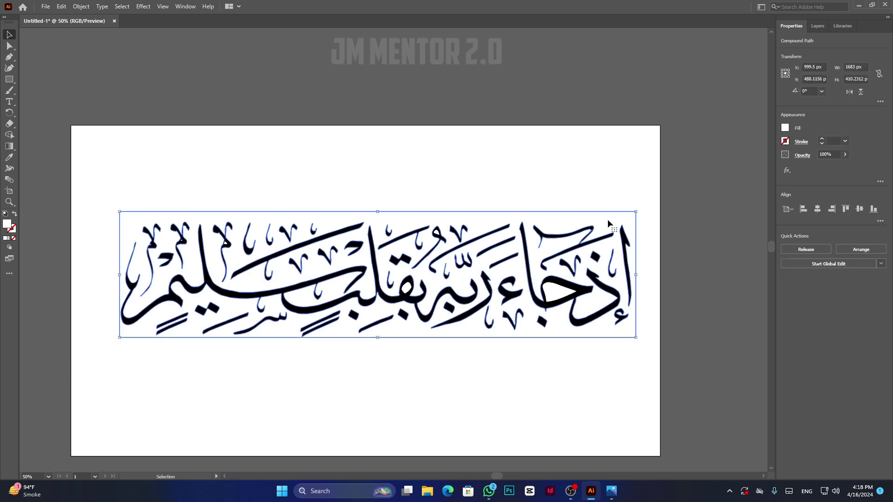
{"action": "key", "text": "Delete"}
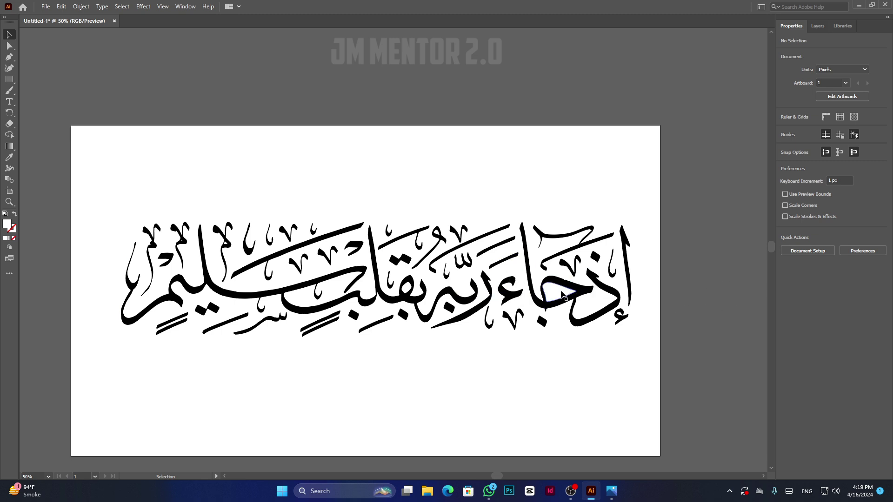
- Inspect the paths inside Layer 1 and add a new layer above it
{"action": "left_click", "coordinate": [825, 28]}
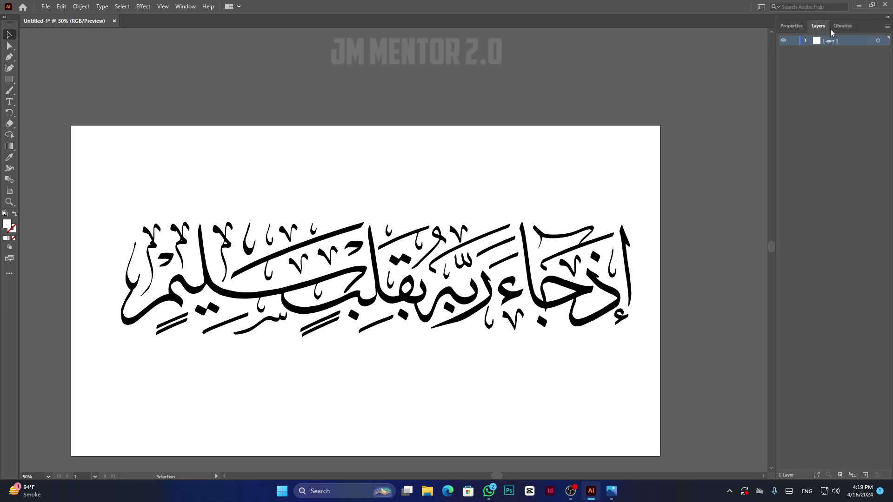
{"action": "left_click", "coordinate": [806, 40]}
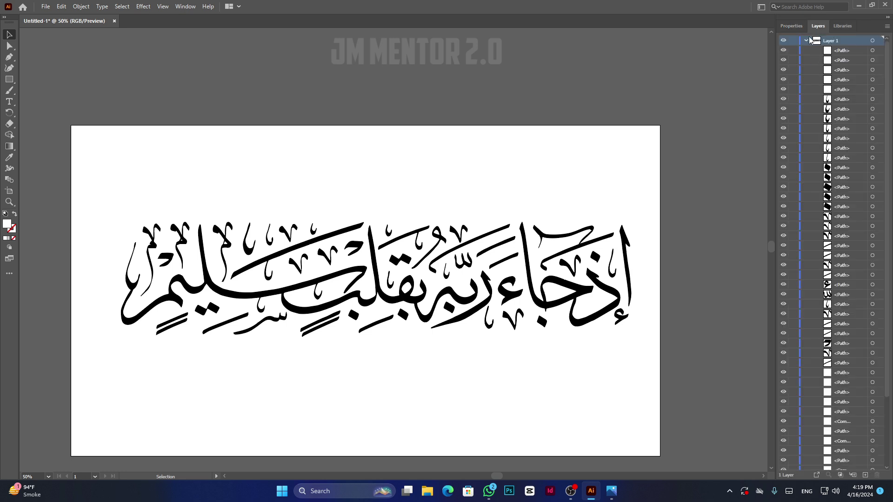
{"action": "scroll", "coordinate": [835, 170], "scroll_direction": "down", "scroll_amount": 5}
{"action": "scroll", "coordinate": [832, 107], "scroll_direction": "up", "scroll_amount": 5}
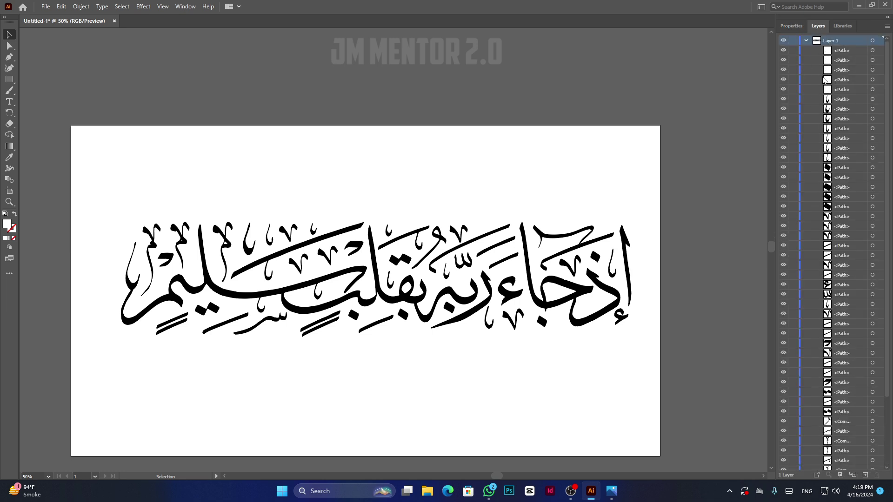
{"action": "left_click", "coordinate": [807, 42]}
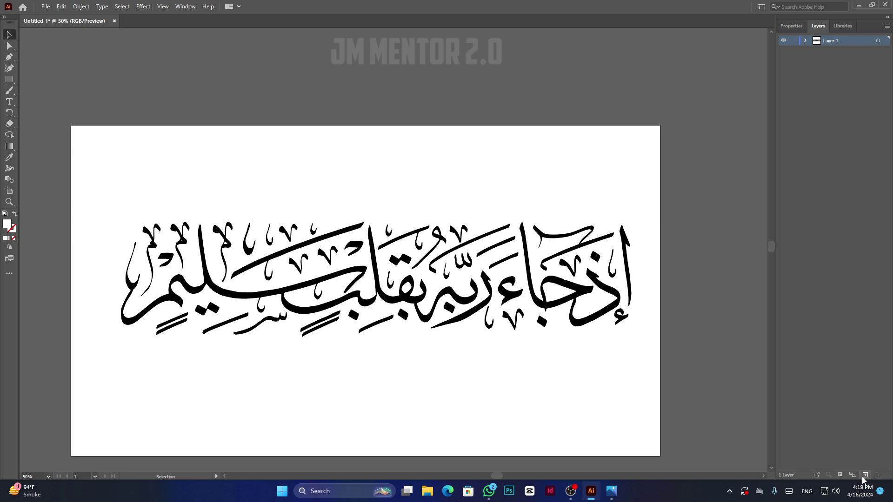
{"action": "key", "text": "F7"}
{"action": "key", "text": "F7"}
{"action": "left_click", "coordinate": [865, 475]}
- Draw a rectangle of about 1993 x 1107 px over the whole artboard on the new layer and fill it with dark brown
{"action": "left_click", "coordinate": [9, 80]}
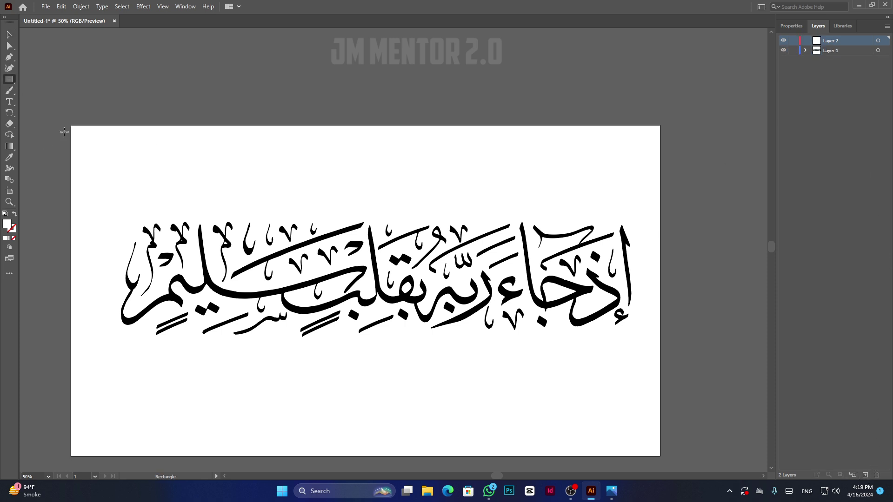
{"action": "left_click_drag", "start_coordinate": [61, 124], "coordinate": [674, 462]}
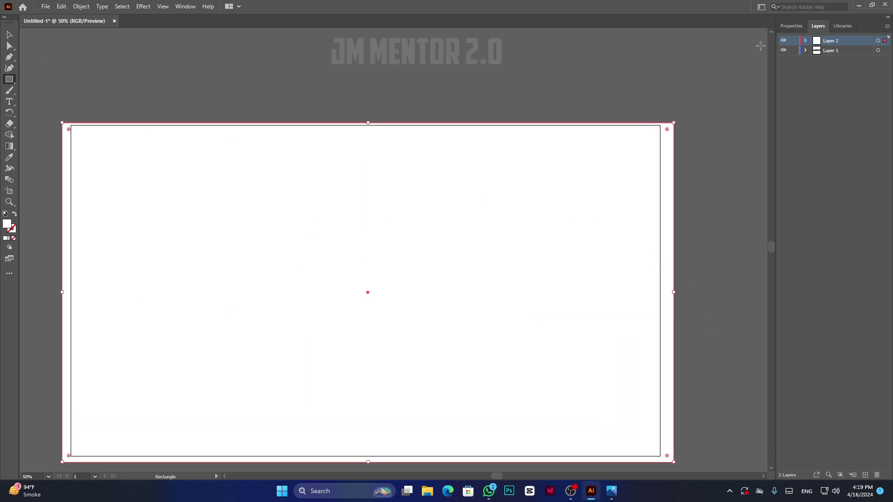
{"action": "left_click", "coordinate": [791, 26]}
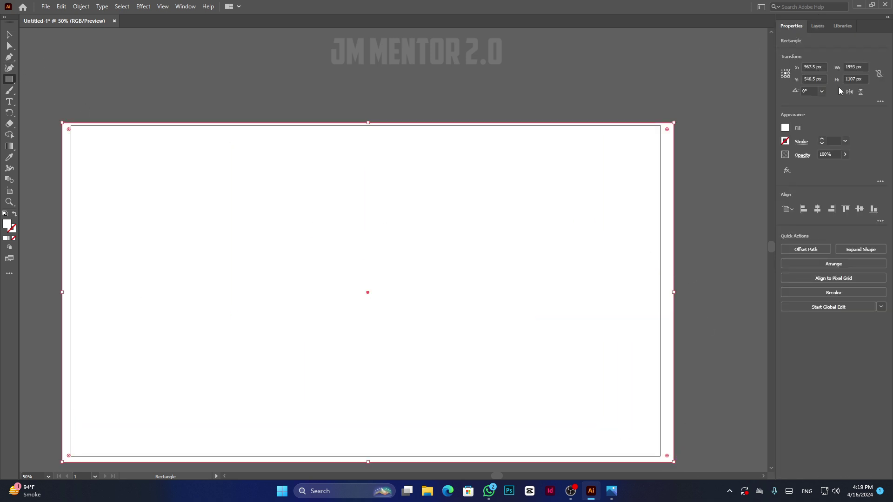
{"action": "left_click", "coordinate": [786, 129]}
{"action": "left_click", "coordinate": [716, 161]}
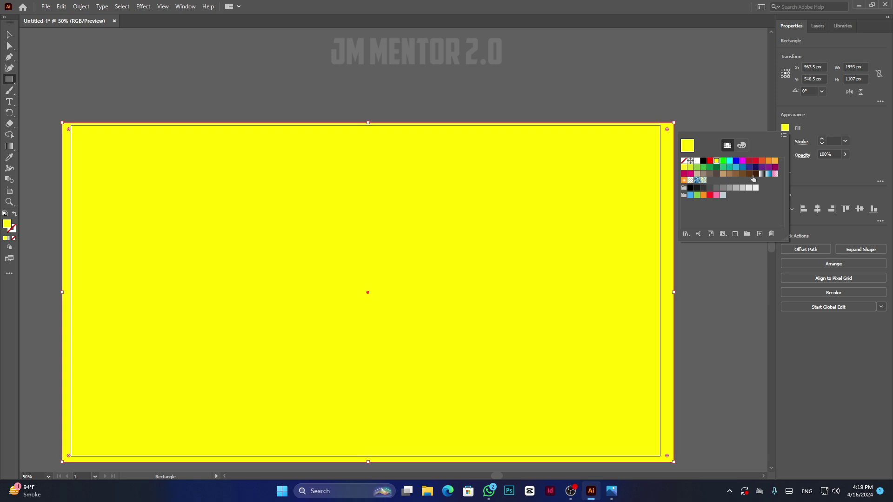
{"action": "left_click", "coordinate": [755, 175]}
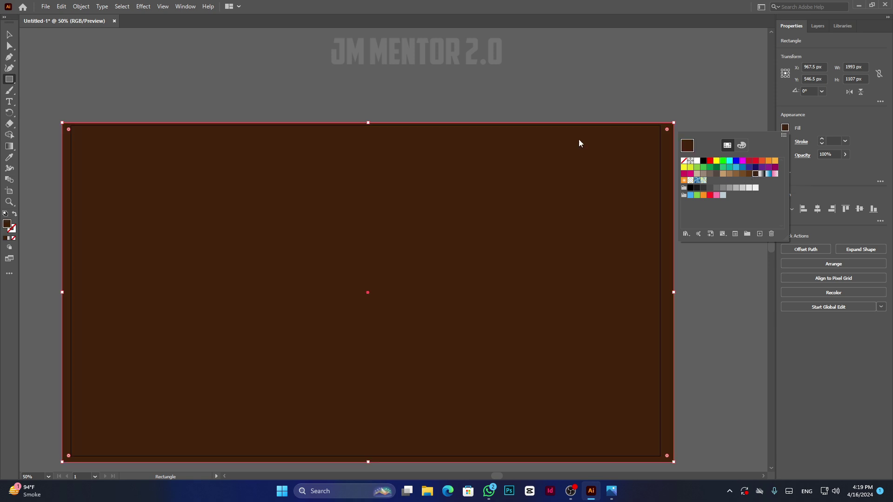
- Move Layer 2 with the brown rectangle below Layer 1 so it sits behind the calligraphy
{"action": "left_click", "coordinate": [819, 28]}
{"action": "left_click", "coordinate": [819, 27]}
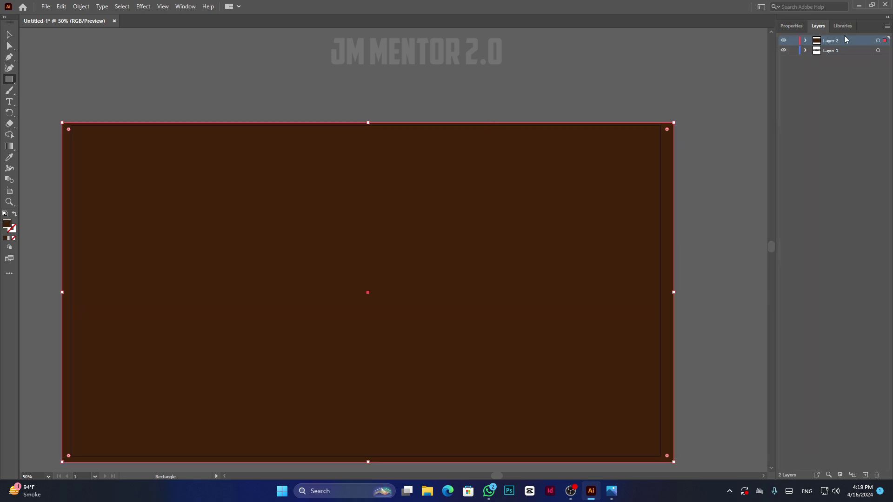
{"action": "left_click_drag", "start_coordinate": [861, 44], "coordinate": [861, 55]}
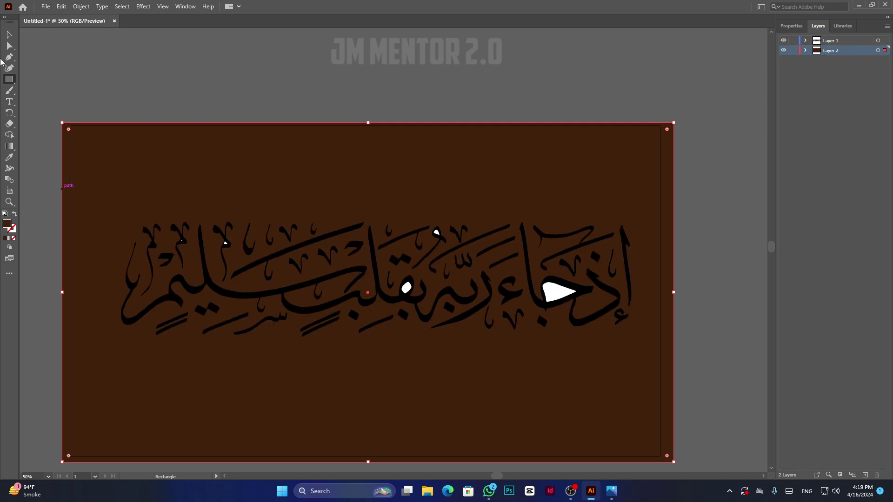
- Delete the leftover white shapes enclosed inside the calligraphy letters
{"action": "left_click", "coordinate": [10, 35]}
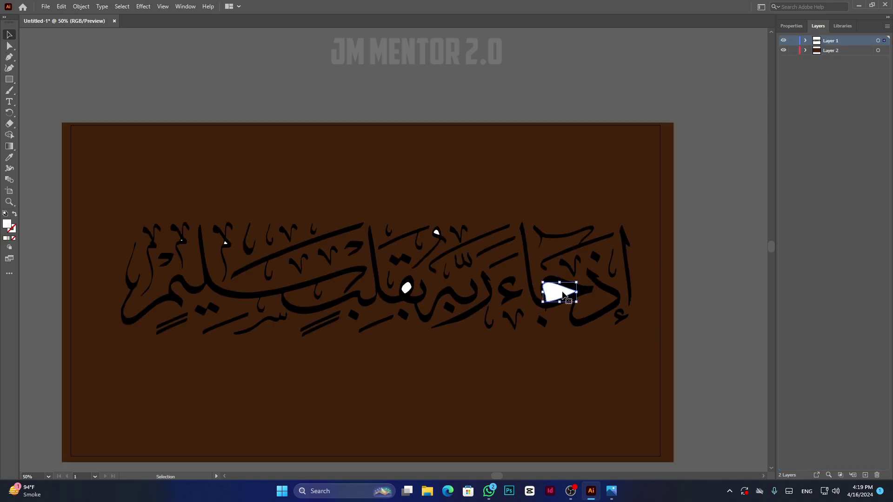
{"action": "key", "text": "ctrl+shift+a"}
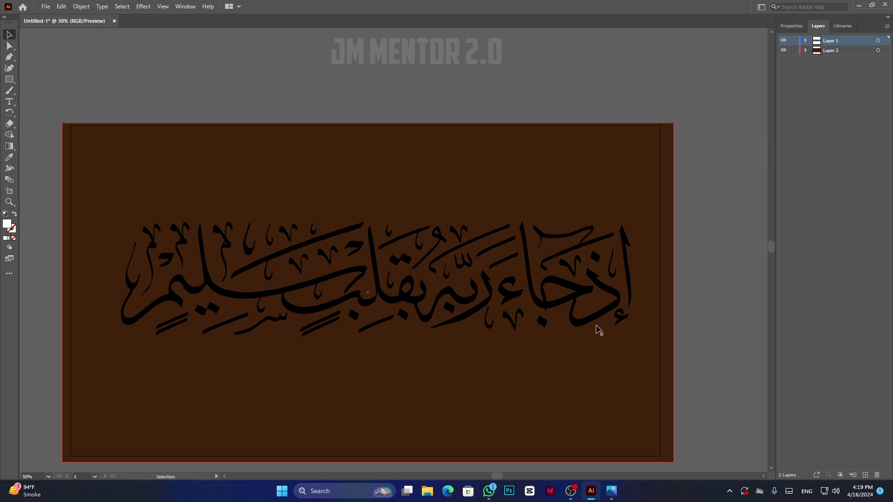
- Fill the long folded stroke at the upper right of the calligraphy and the small V-shaped mark below the letters with yellow
{"action": "left_click", "coordinate": [791, 26]}
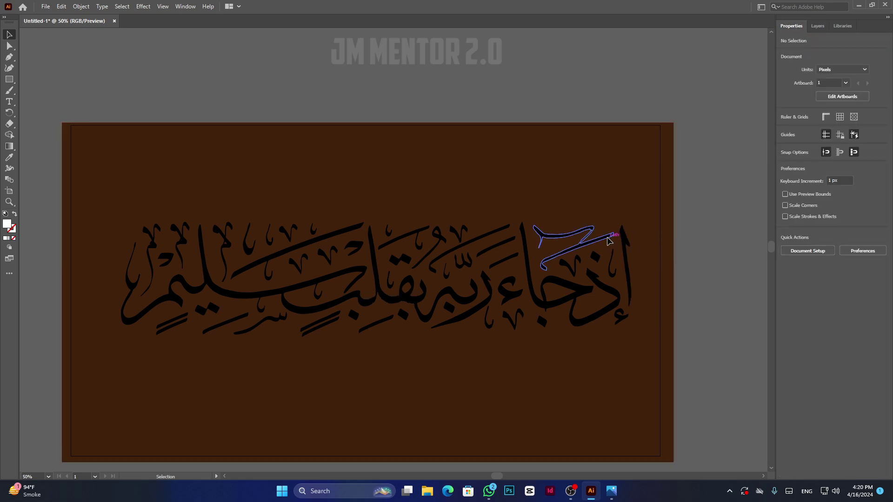
{"action": "left_click", "coordinate": [588, 232]}
{"action": "left_click", "coordinate": [785, 128]}
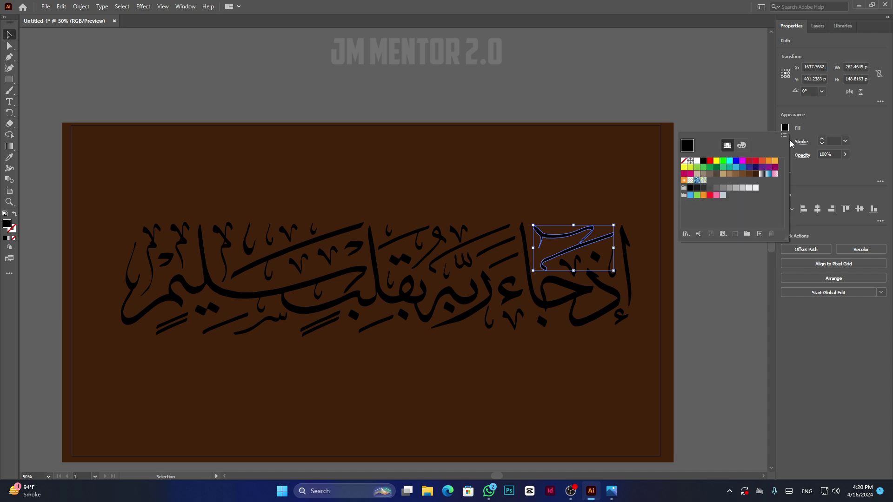
{"action": "left_click", "coordinate": [716, 160]}
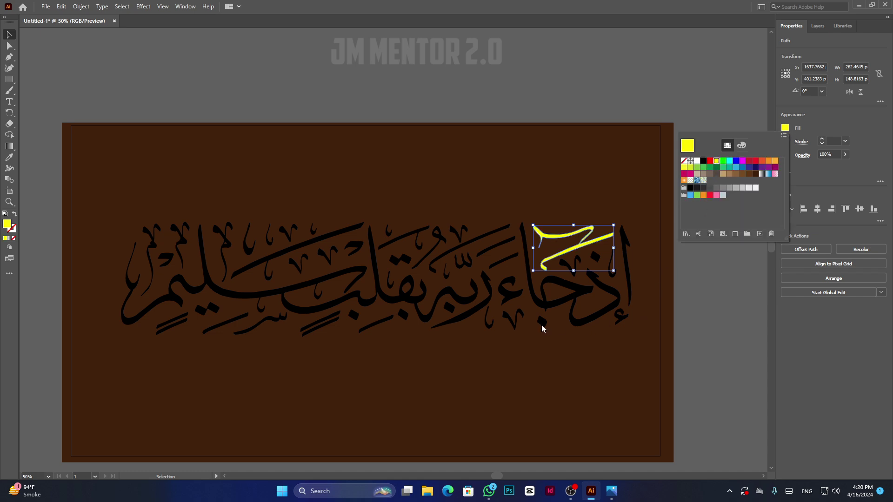
{"action": "left_click", "coordinate": [516, 320]}
{"action": "key", "text": "comma"}
{"action": "key", "text": "ctrl+shift+a"}
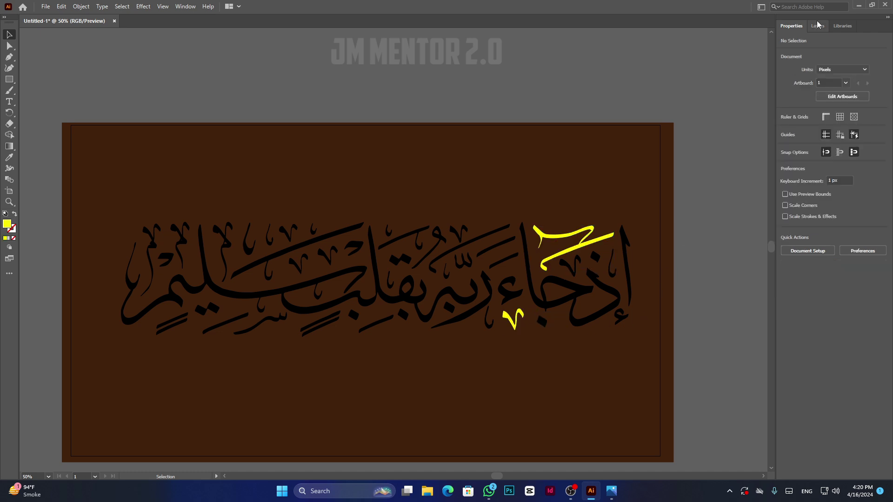
- Select the diacritic, dot and small accent paths in Layer 1, leaving out its last seven objects, and fill them with yellow
{"action": "left_click", "coordinate": [818, 26]}
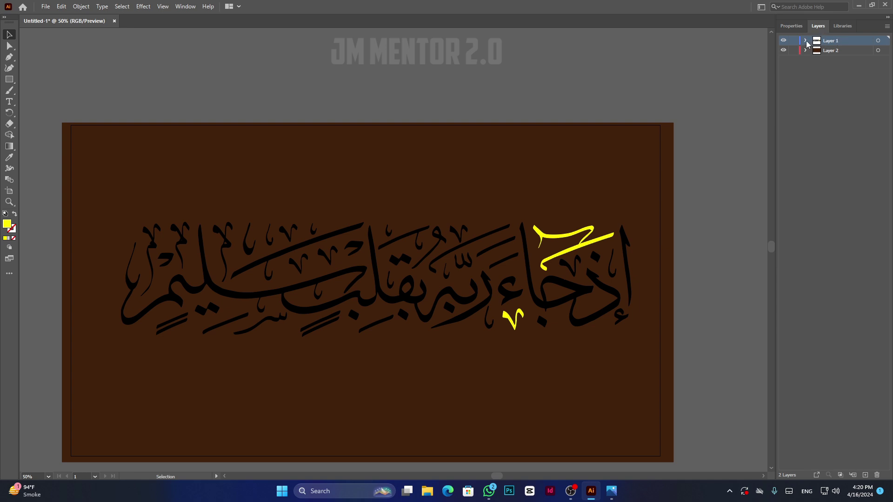
{"action": "left_click", "coordinate": [805, 41]}
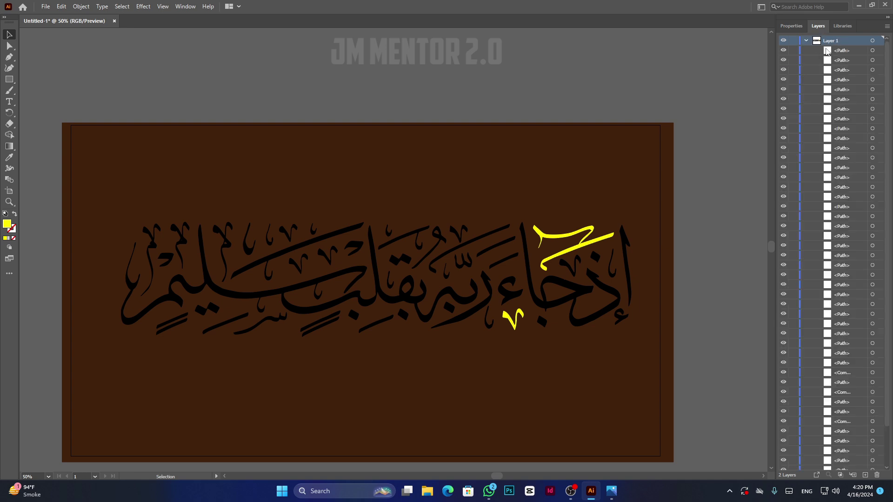
{"action": "left_click", "coordinate": [872, 51]}
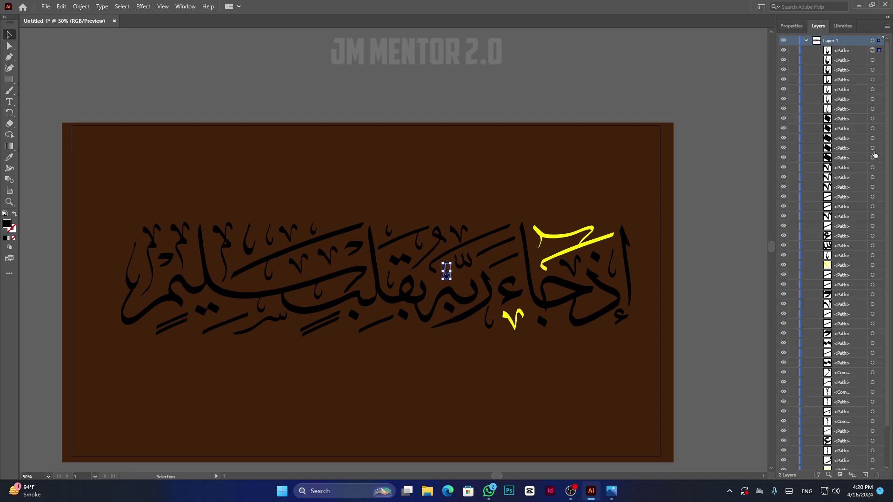
{"action": "left_click", "coordinate": [878, 256], "text": "shift"}
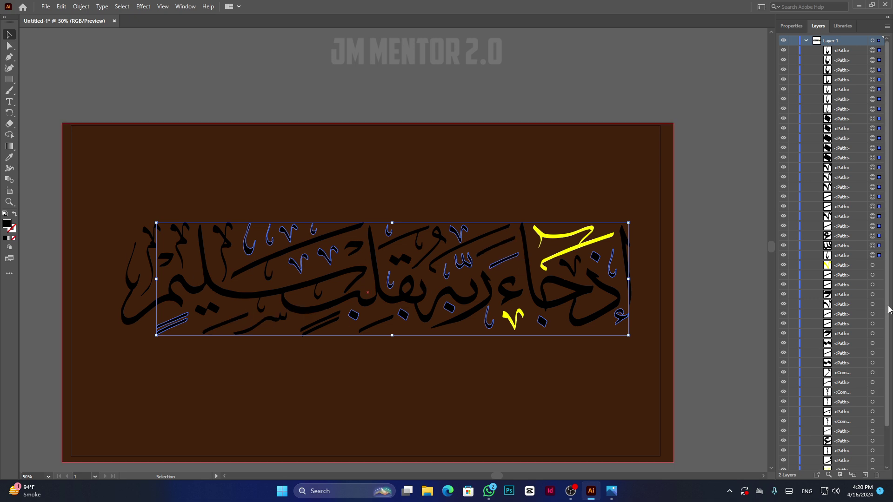
{"action": "scroll", "coordinate": [855, 290], "scroll_direction": "down", "scroll_amount": 2}
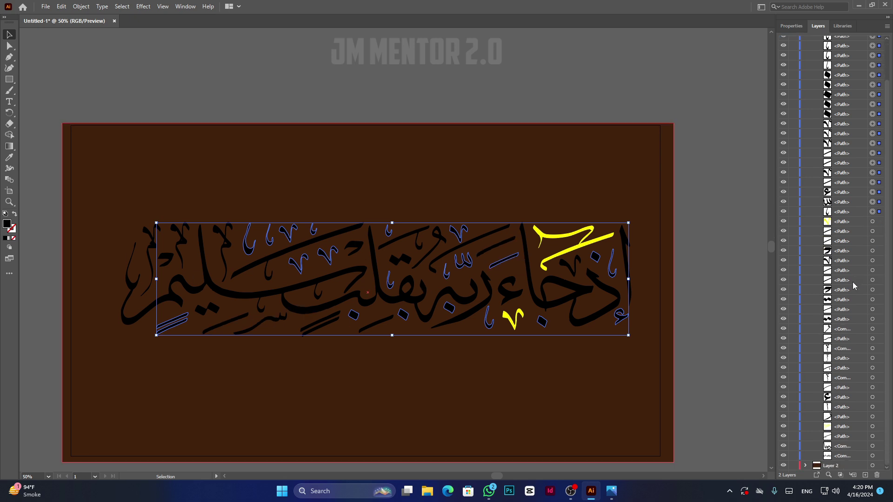
{"action": "left_click", "coordinate": [877, 389], "text": "shift"}
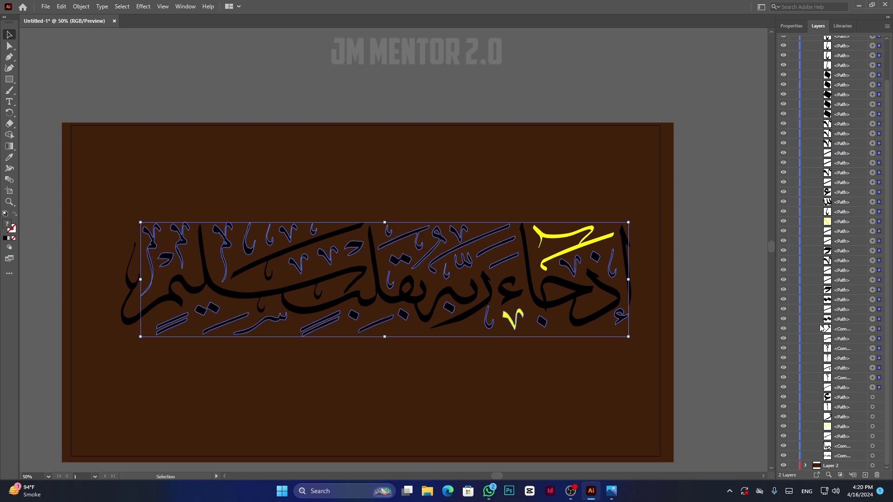
{"action": "left_click", "coordinate": [791, 25]}
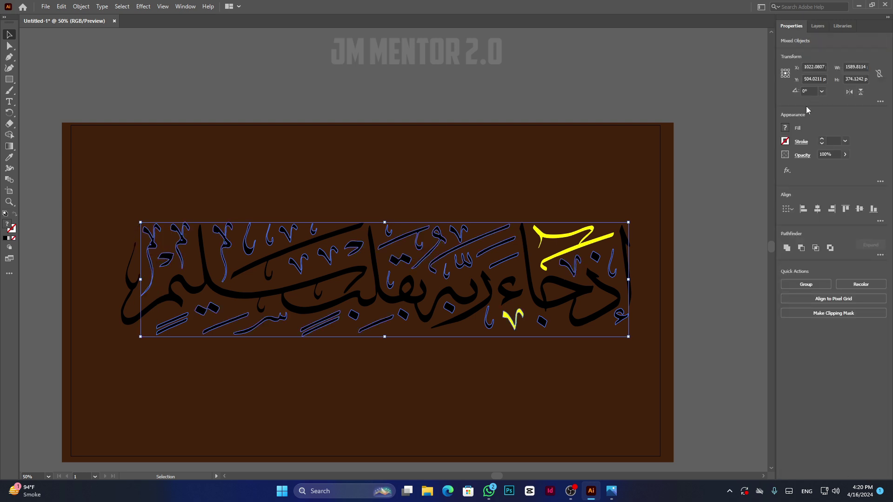
{"action": "left_click", "coordinate": [785, 128]}
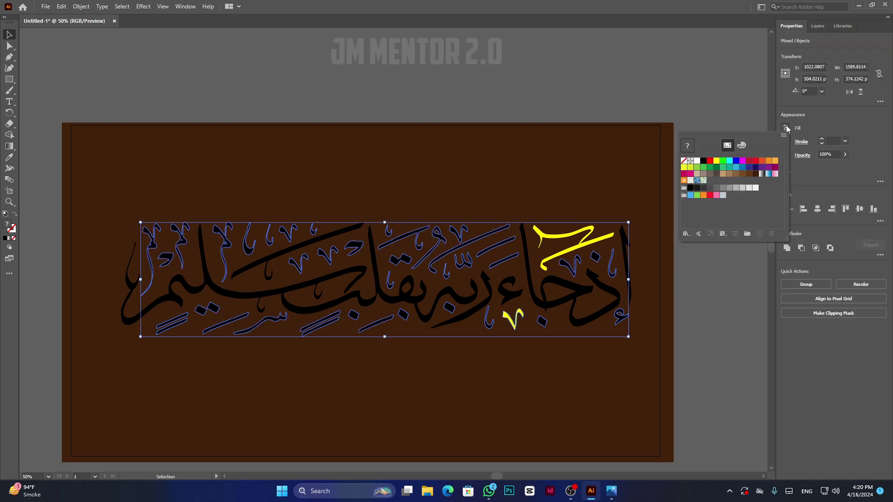
{"action": "left_click", "coordinate": [716, 161]}
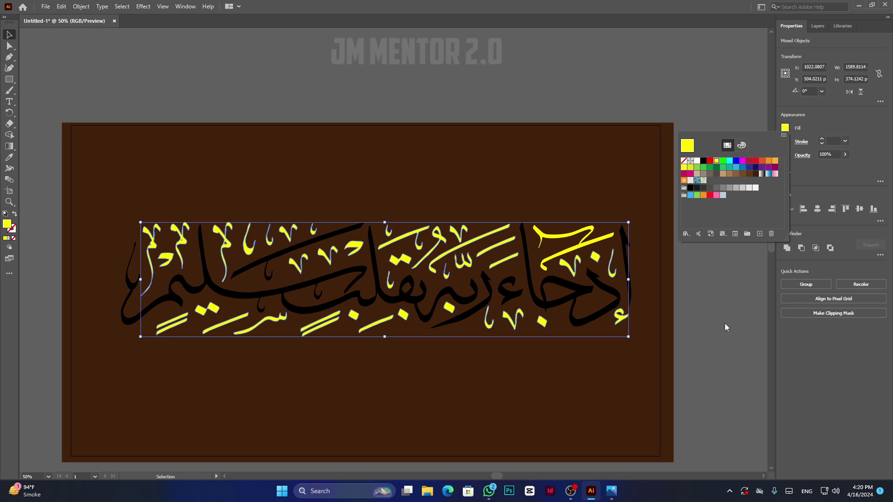
- Select the last seven paths and compound paths of Layer 1, which form the main letters, and fill them with white
{"action": "left_click", "coordinate": [818, 26]}
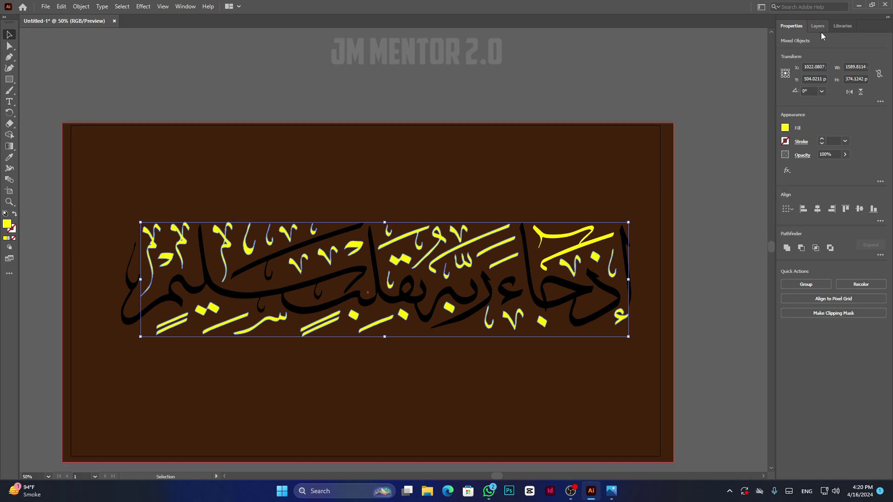
{"action": "left_click", "coordinate": [818, 26]}
{"action": "scroll", "coordinate": [860, 186], "scroll_direction": "down", "scroll_amount": 2}
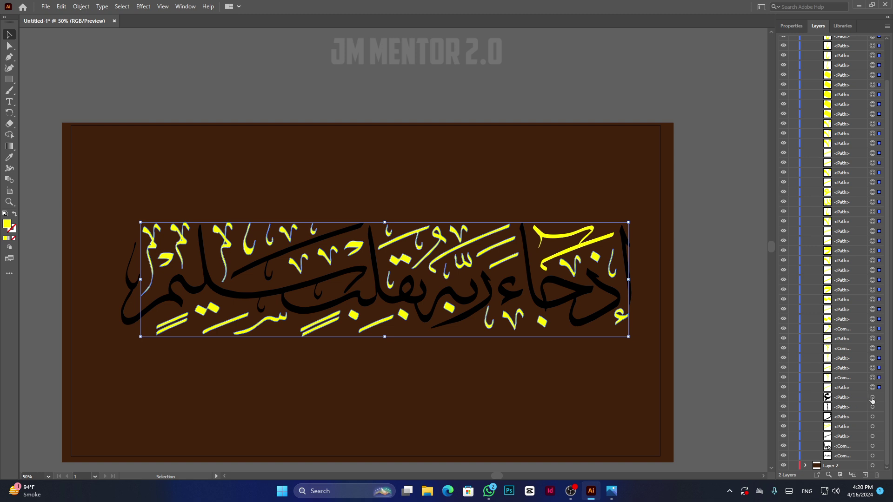
{"action": "left_click", "coordinate": [847, 399]}
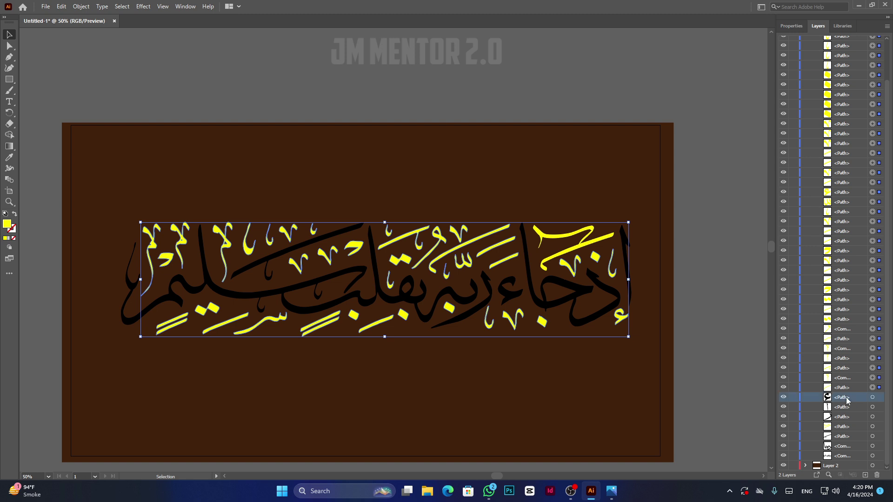
{"action": "left_click", "coordinate": [872, 397]}
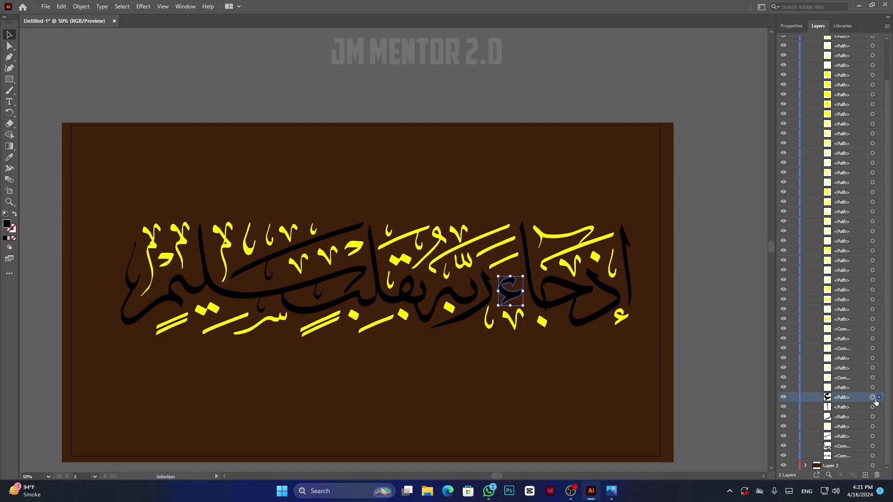
{"action": "left_click", "coordinate": [873, 457], "text": "shift"}
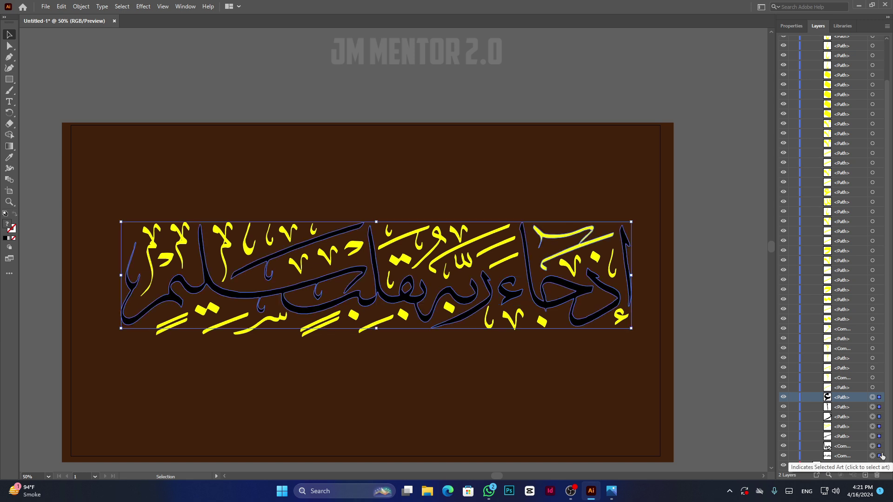
{"action": "left_click", "coordinate": [793, 26]}
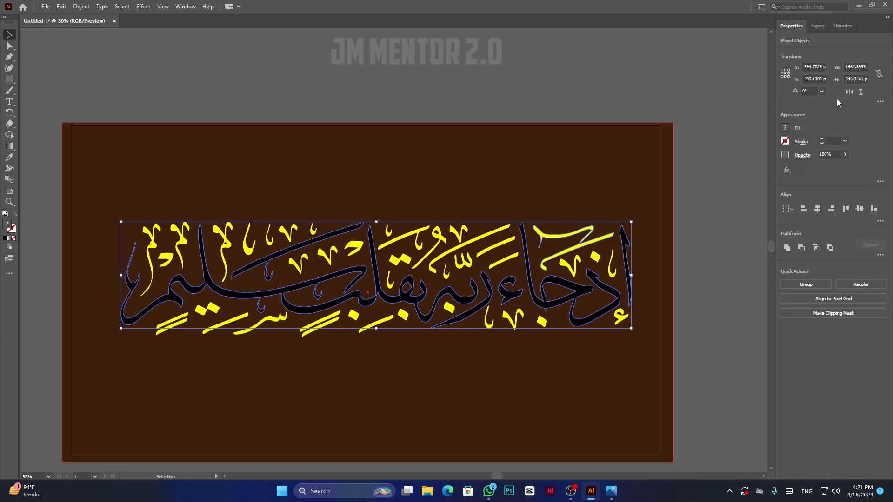
{"action": "left_click", "coordinate": [786, 141]}
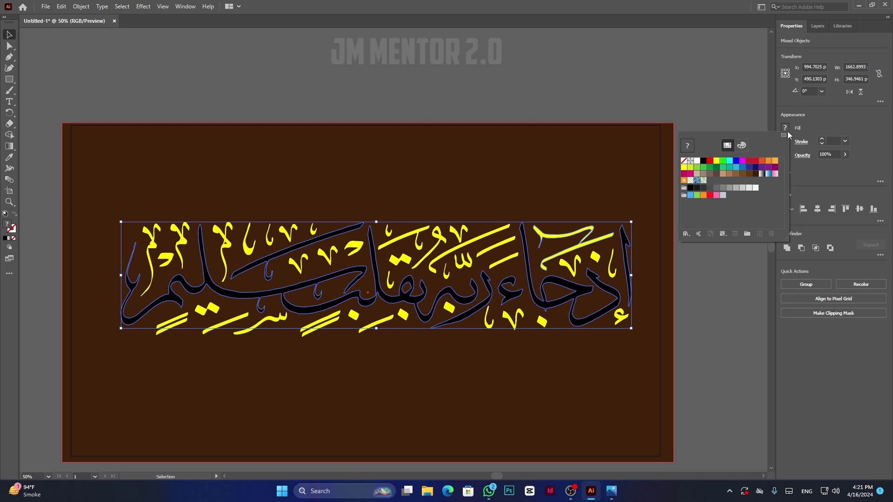
{"action": "left_click", "coordinate": [697, 162]}
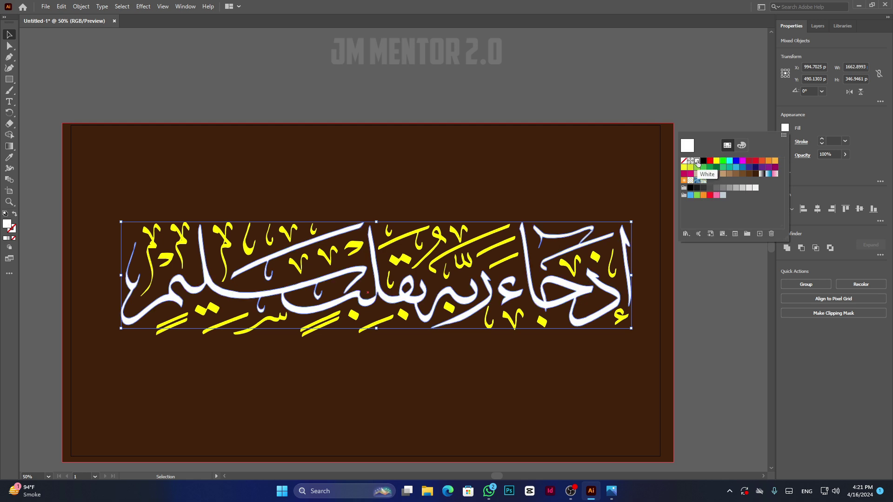
{"action": "left_click", "coordinate": [819, 29]}
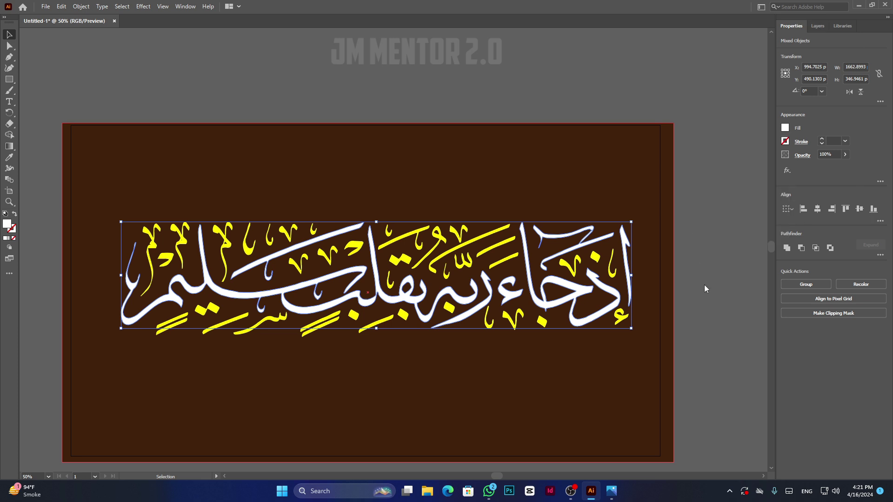
{"action": "left_click", "coordinate": [710, 366]}
- Change the background rectangle's fill from the swatches to black (R=0 G=0 B=0)
{"action": "left_click", "coordinate": [614, 153]}
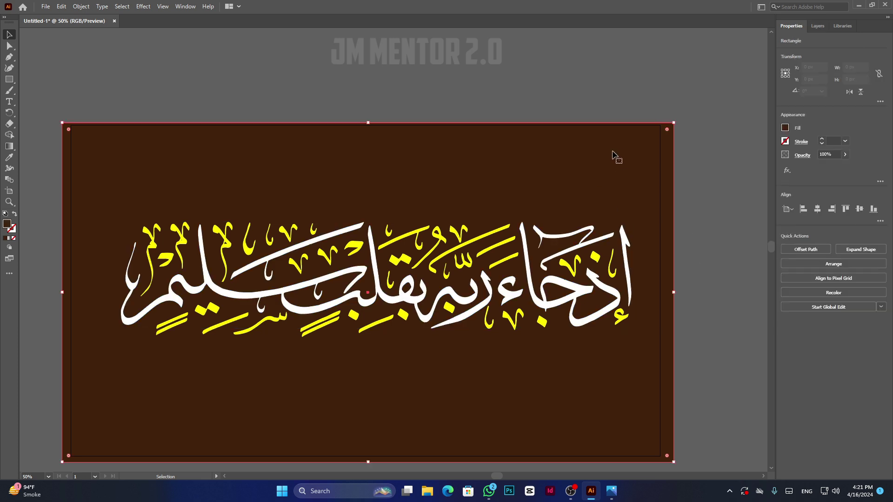
{"action": "left_click", "coordinate": [785, 130]}
{"action": "left_click", "coordinate": [691, 188]}
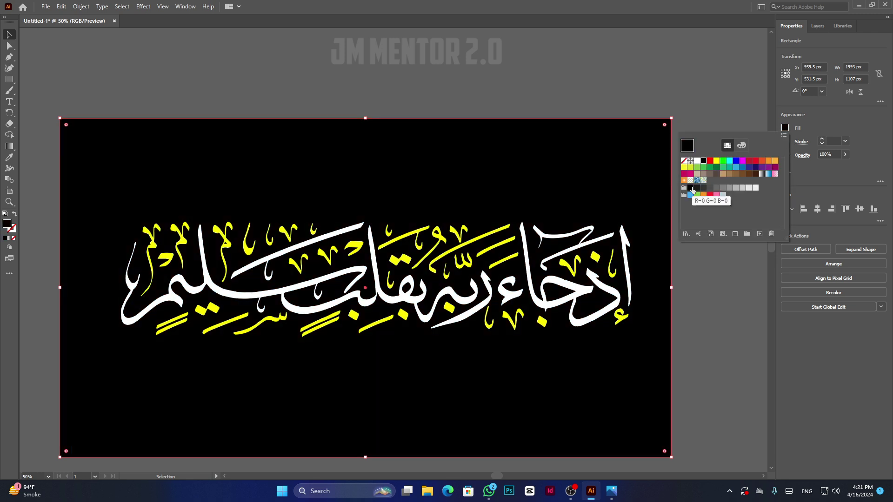
{"action": "left_click", "coordinate": [707, 166]}
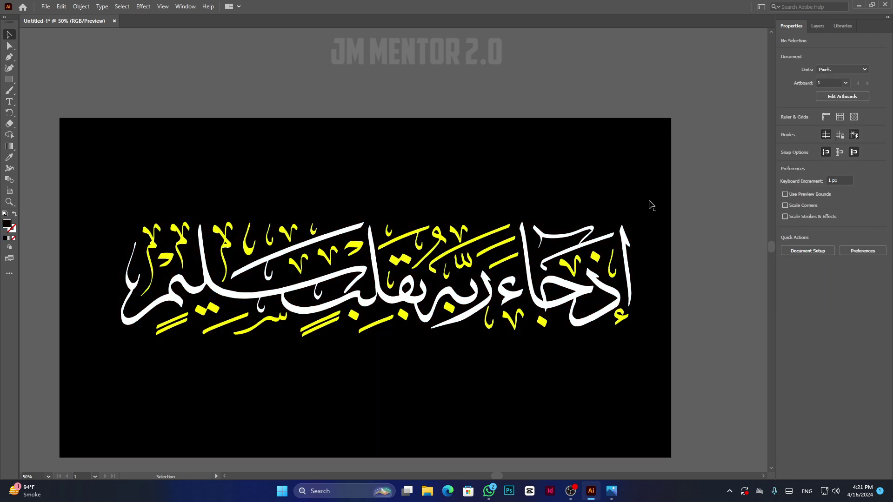
- Shift the black background rectangle slightly upward to about X 960.5 px, Y 526.5 px
{"action": "left_click_drag", "start_coordinate": [648, 168], "coordinate": [651, 161]}
{"action": "key", "text": "ctrl+t"}
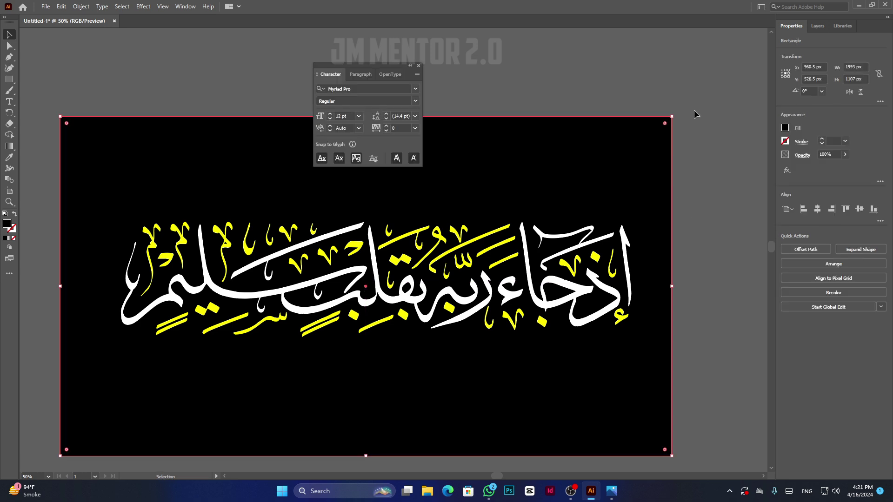
{"action": "left_click", "coordinate": [419, 66]}
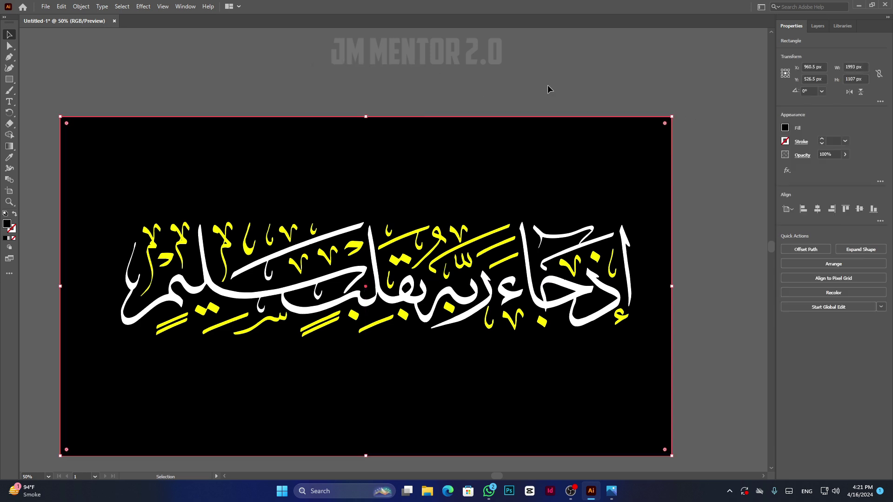
{"action": "left_click", "coordinate": [582, 84]}
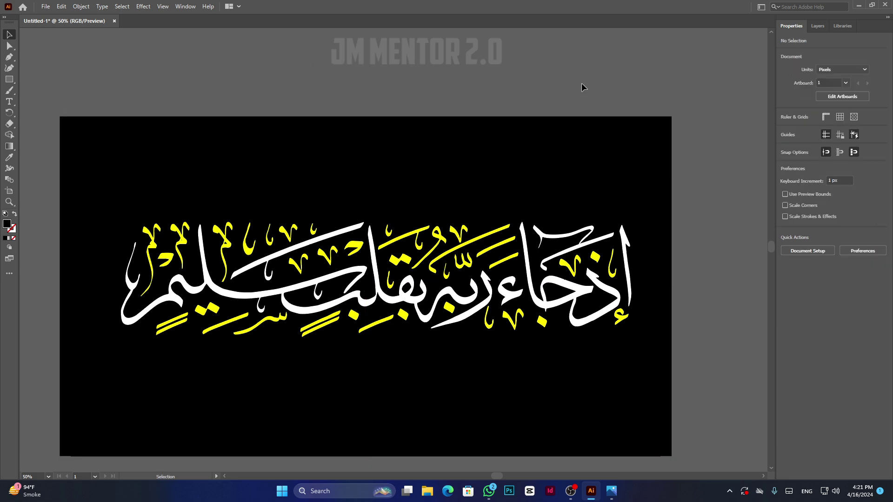
- Hide Layer 2, which holds the black background rectangle
{"action": "left_click", "coordinate": [664, 139]}
{"action": "left_click", "coordinate": [818, 26]}
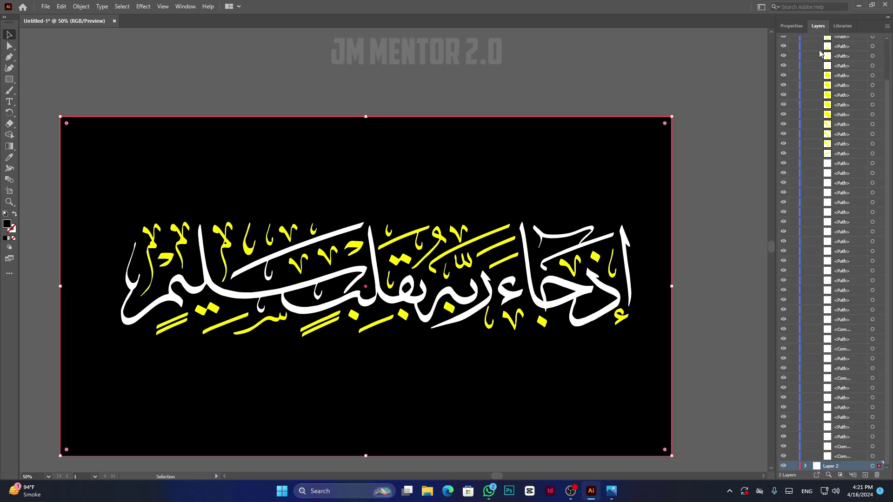
{"action": "left_click", "coordinate": [783, 466]}
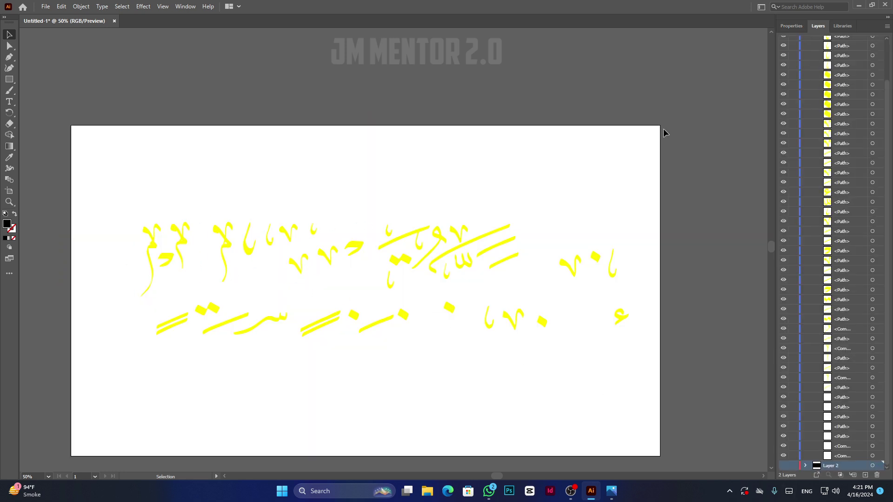
{"action": "left_click", "coordinate": [790, 27]}
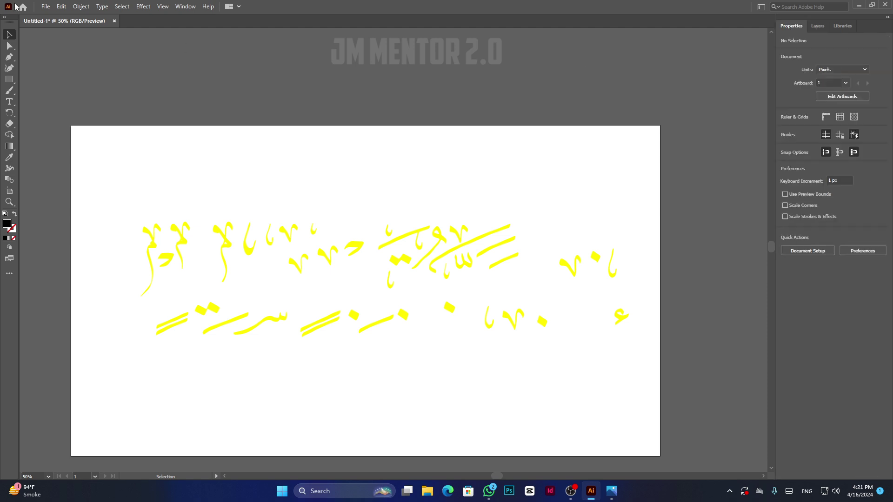
- Export the artwork to the Desktop as a PNG named Untitled-1, at 72 ppi with a transparent background
{"action": "left_click", "coordinate": [45, 6]}
{"action": "mouse_move", "coordinate": [81, 186]}
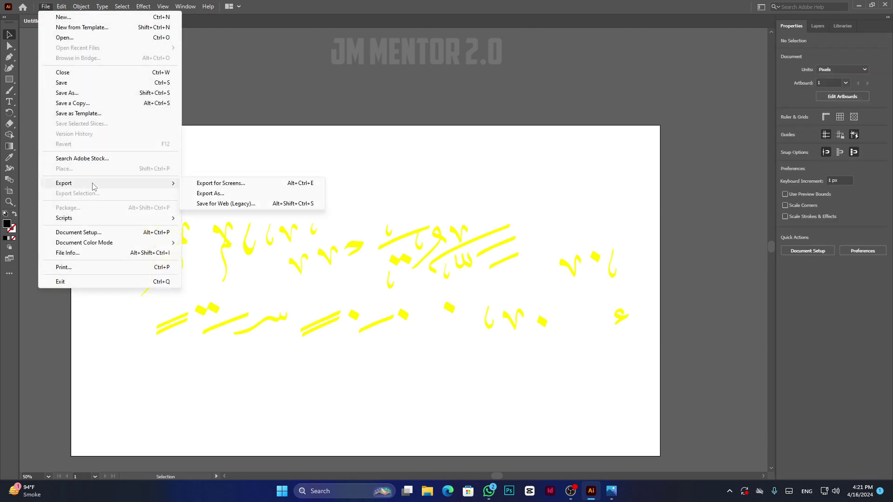
{"action": "left_click", "coordinate": [209, 194]}
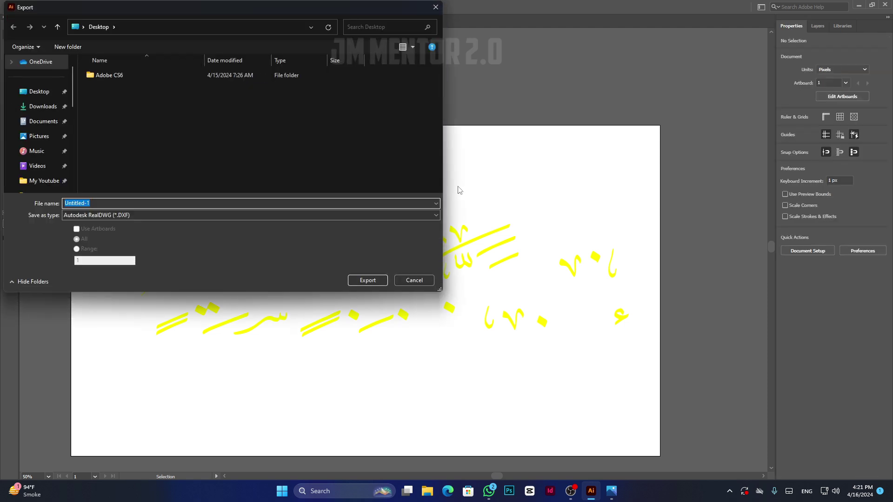
{"action": "left_click", "coordinate": [202, 216]}
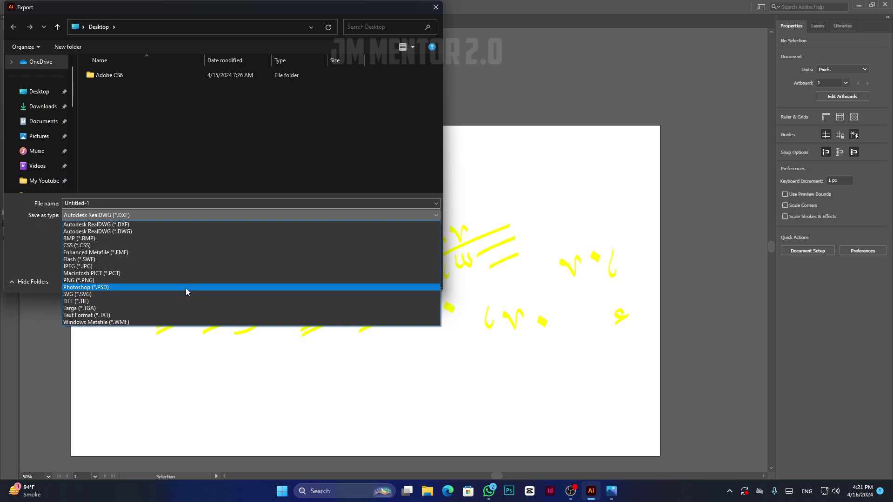
{"action": "left_click", "coordinate": [158, 281]}
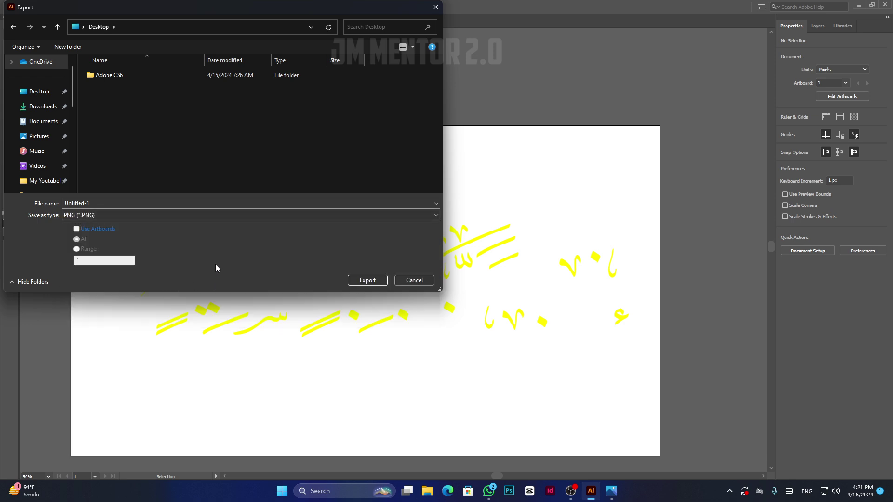
{"action": "left_click", "coordinate": [368, 283]}
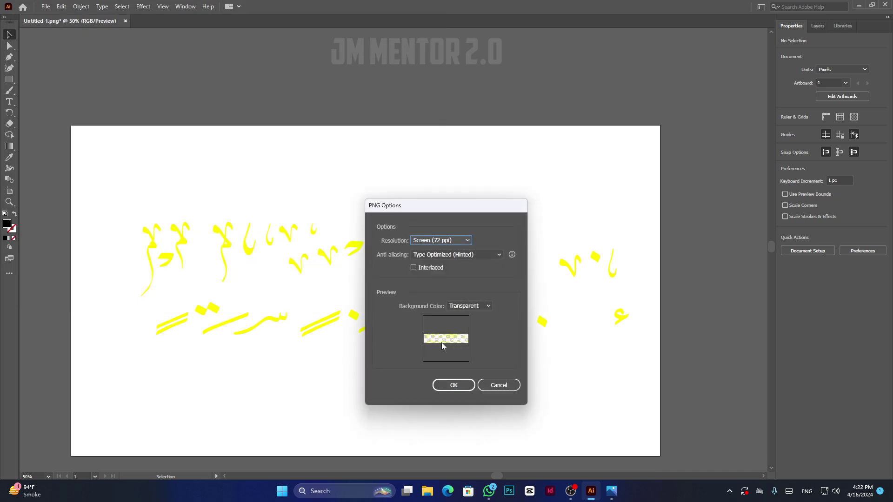
{"action": "left_click", "coordinate": [464, 385]}
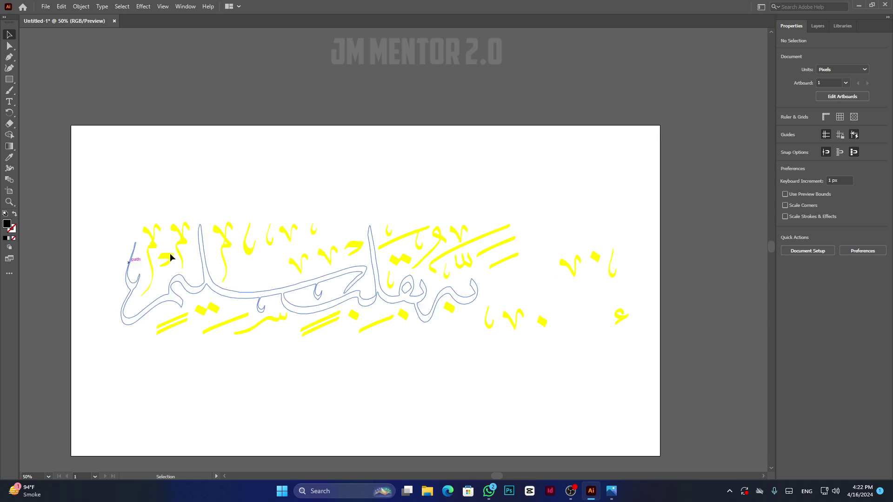
- Switch to the desktop and open the exported Untitled-1 PNG in Photos, using that app just once
{"action": "left_click", "coordinate": [859, 5]}
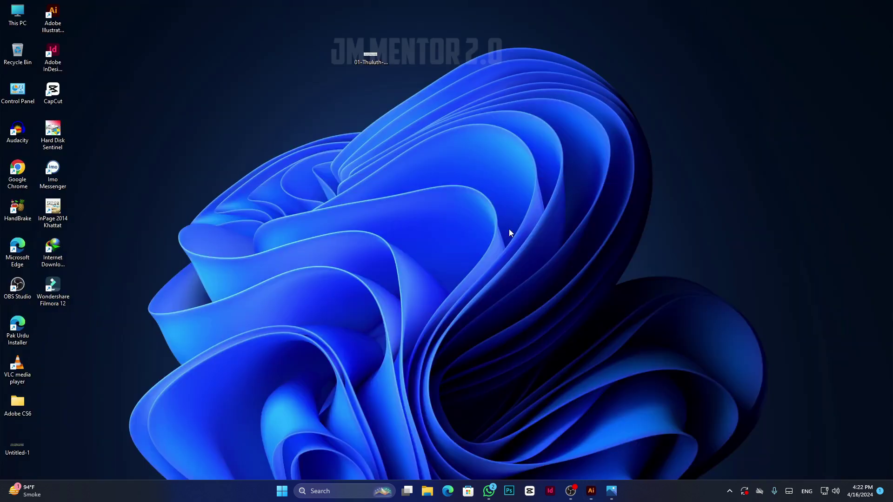
{"action": "double_click", "coordinate": [32, 446]}
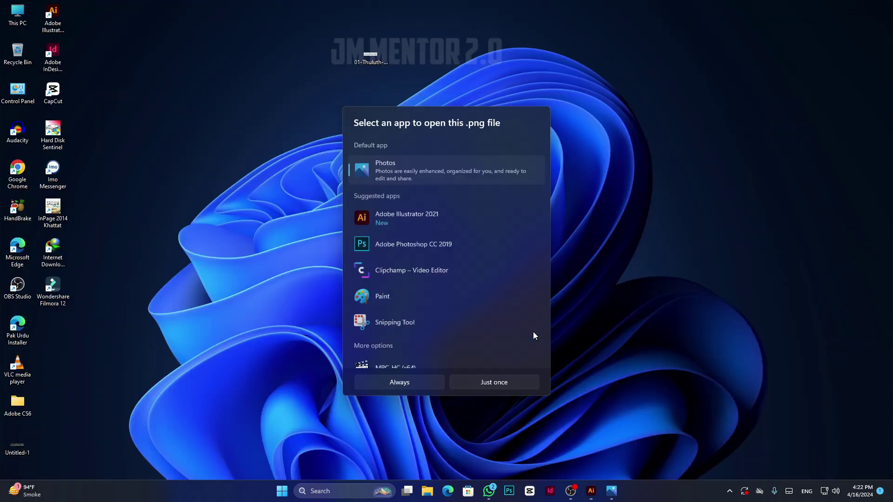
{"action": "left_click", "coordinate": [482, 384]}
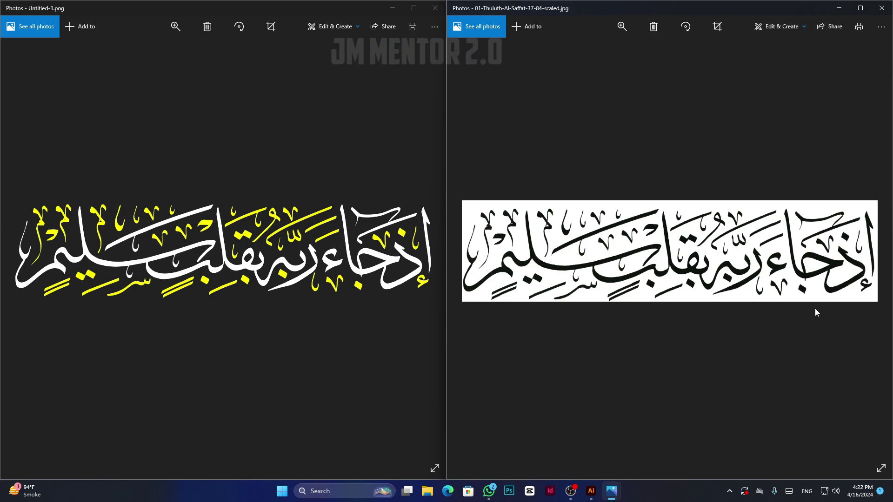